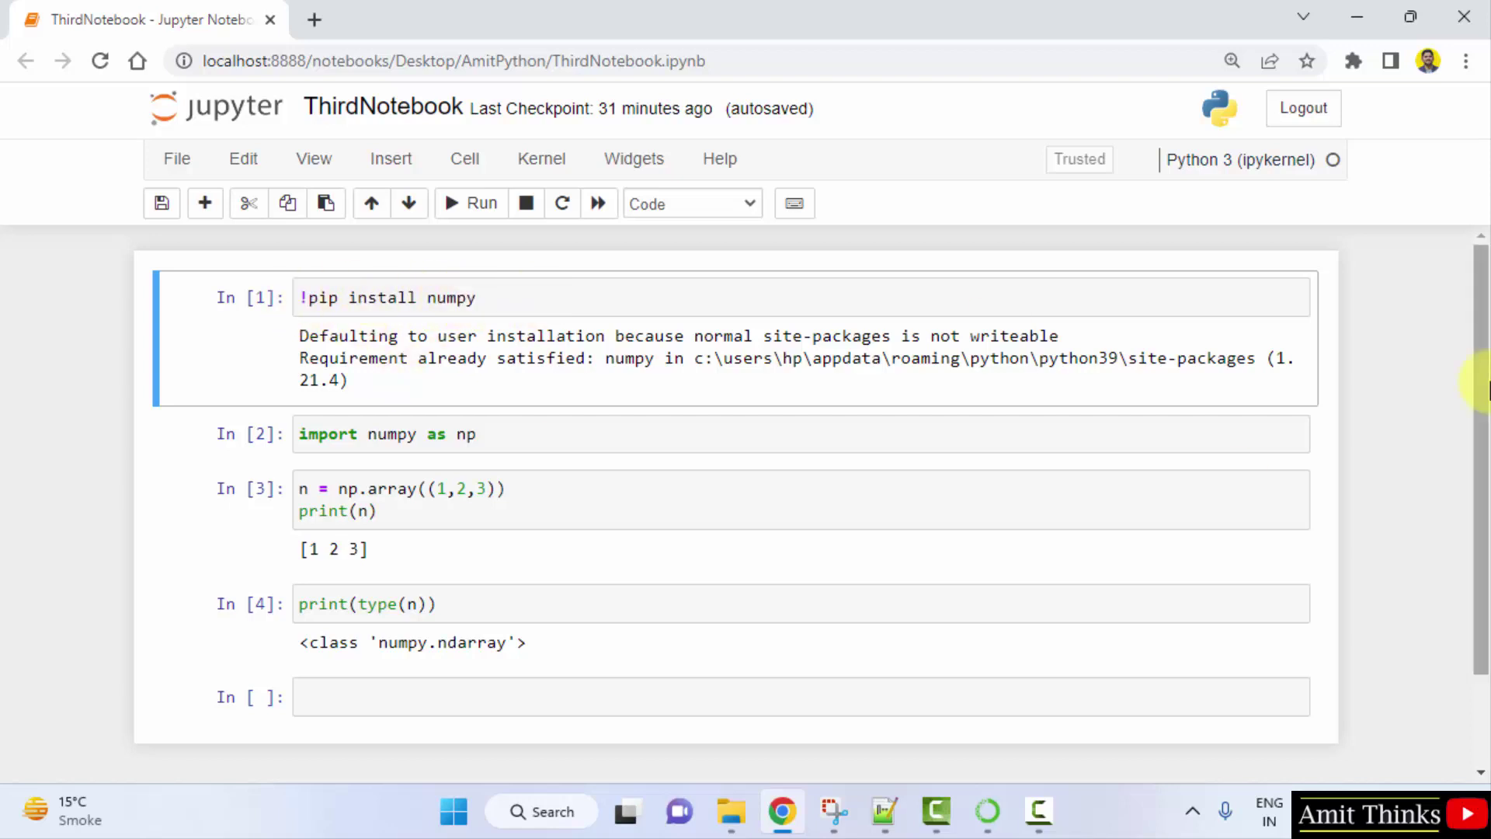
# Step: Create a new Python 3 notebook from the File menu
pyautogui.click(177, 159)
pyautogui.moveTo(208, 202)
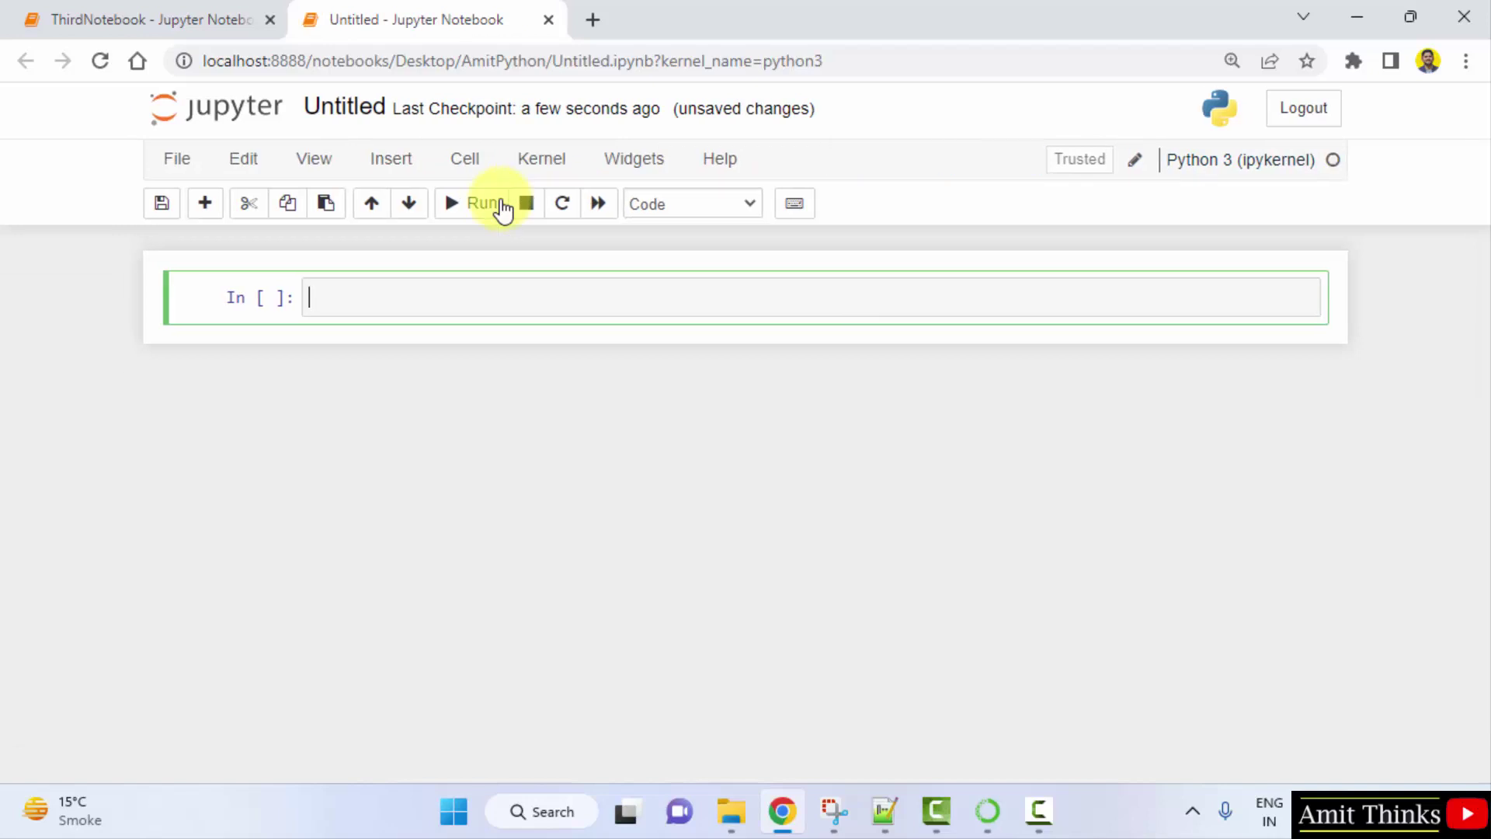
# Step: Rename the Untitled notebook to 'FourthNotebook'
pyautogui.click(344, 105)
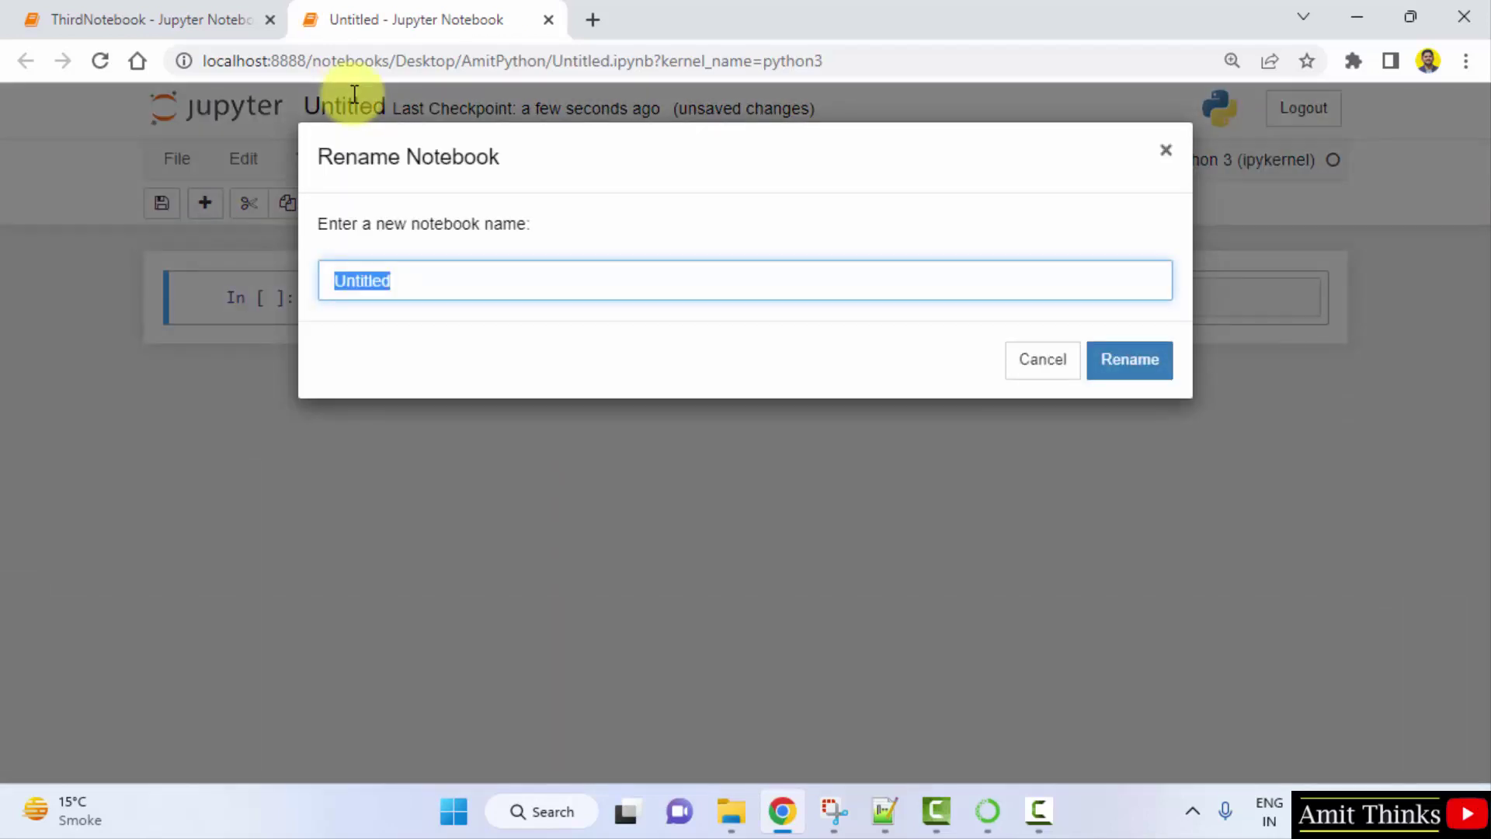
pyautogui.write('FourthNot')
pyautogui.write('ebook')
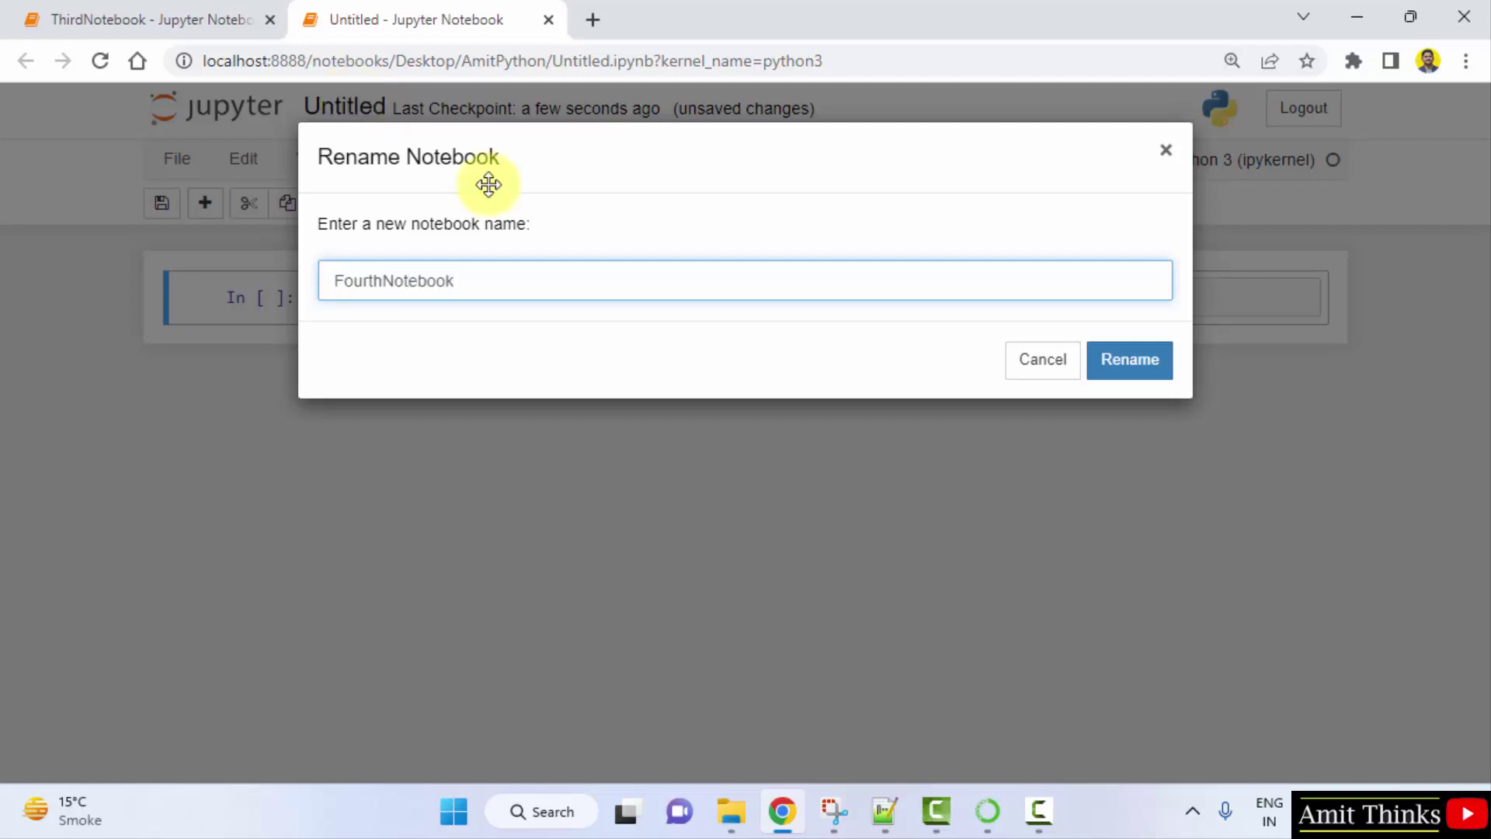
pyautogui.click(1145, 365)
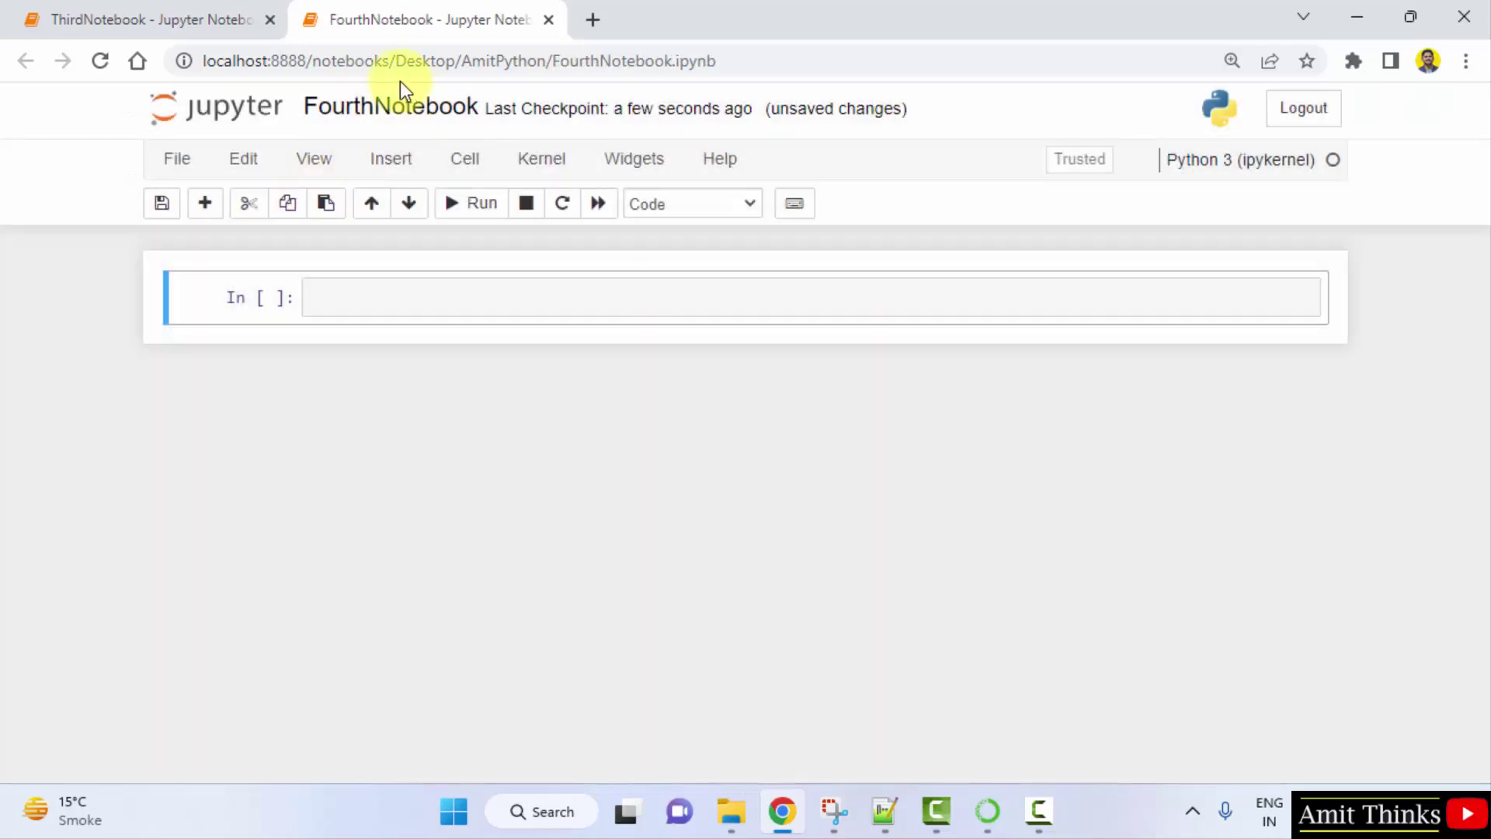
pyautogui.click(406, 61)
pyautogui.click(472, 61)
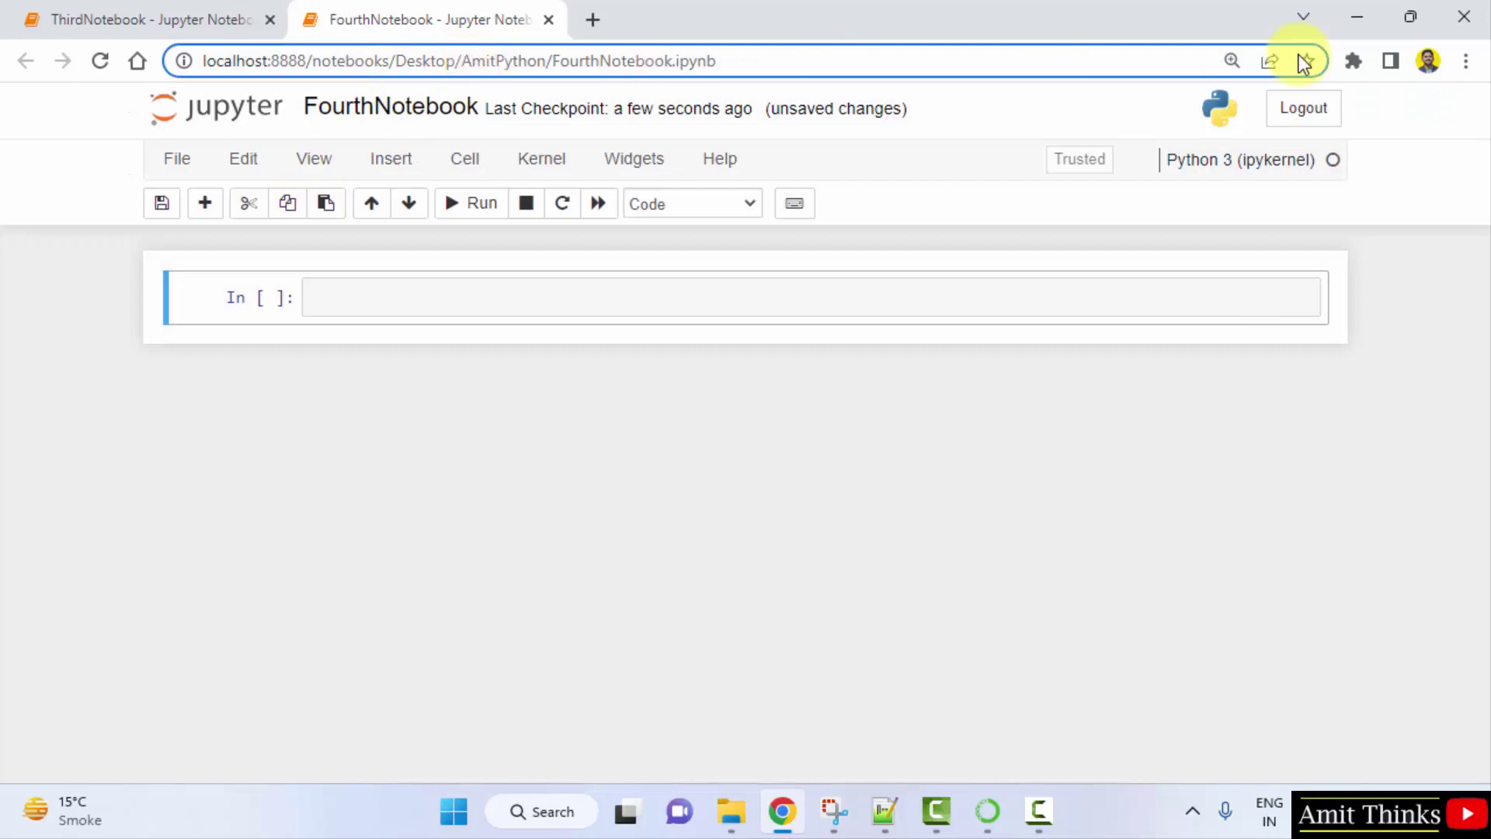
pyautogui.click(1338, 14)
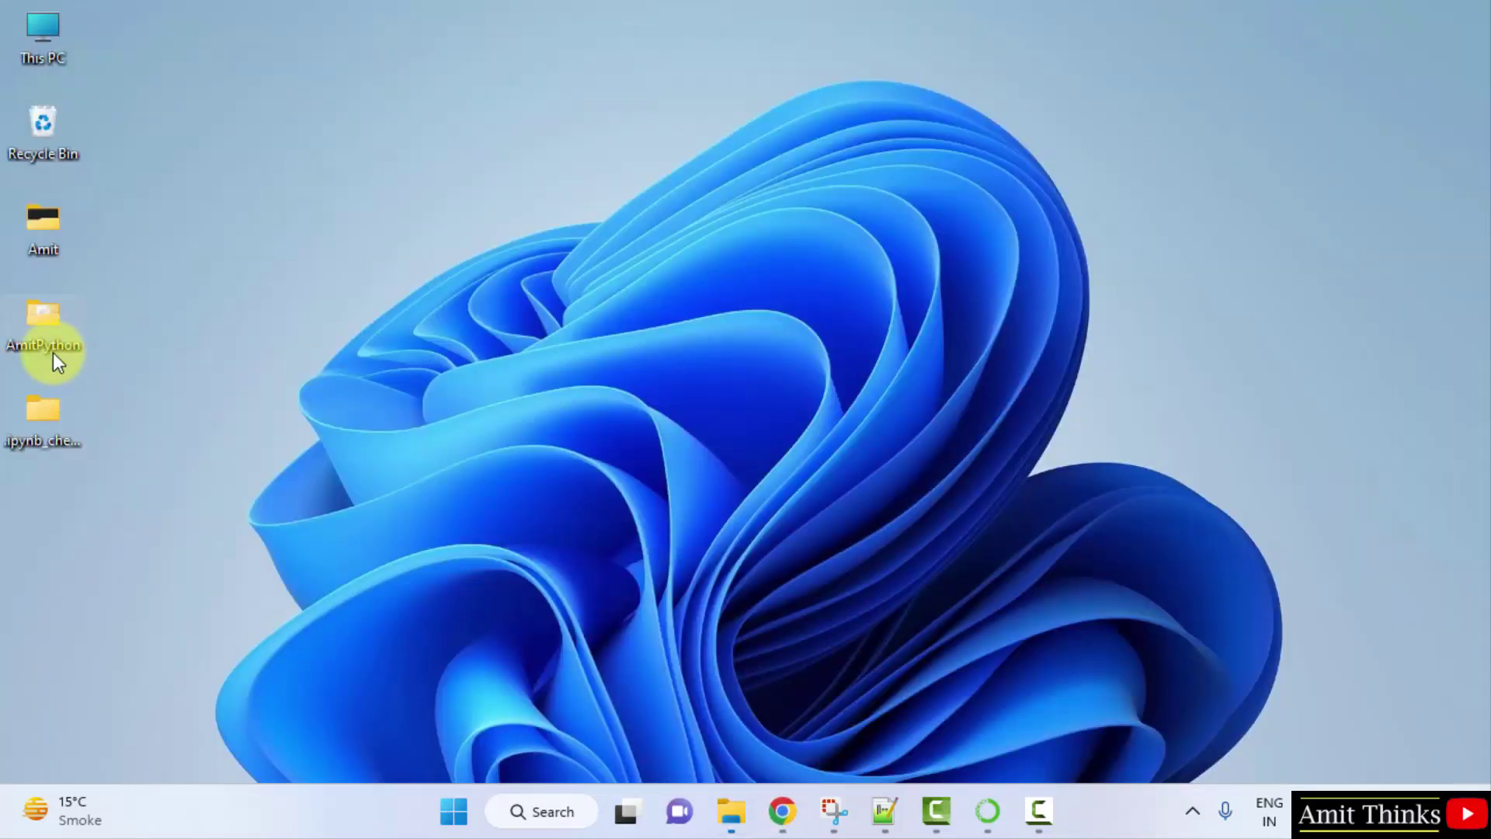
pyautogui.doubleClick(53, 354)
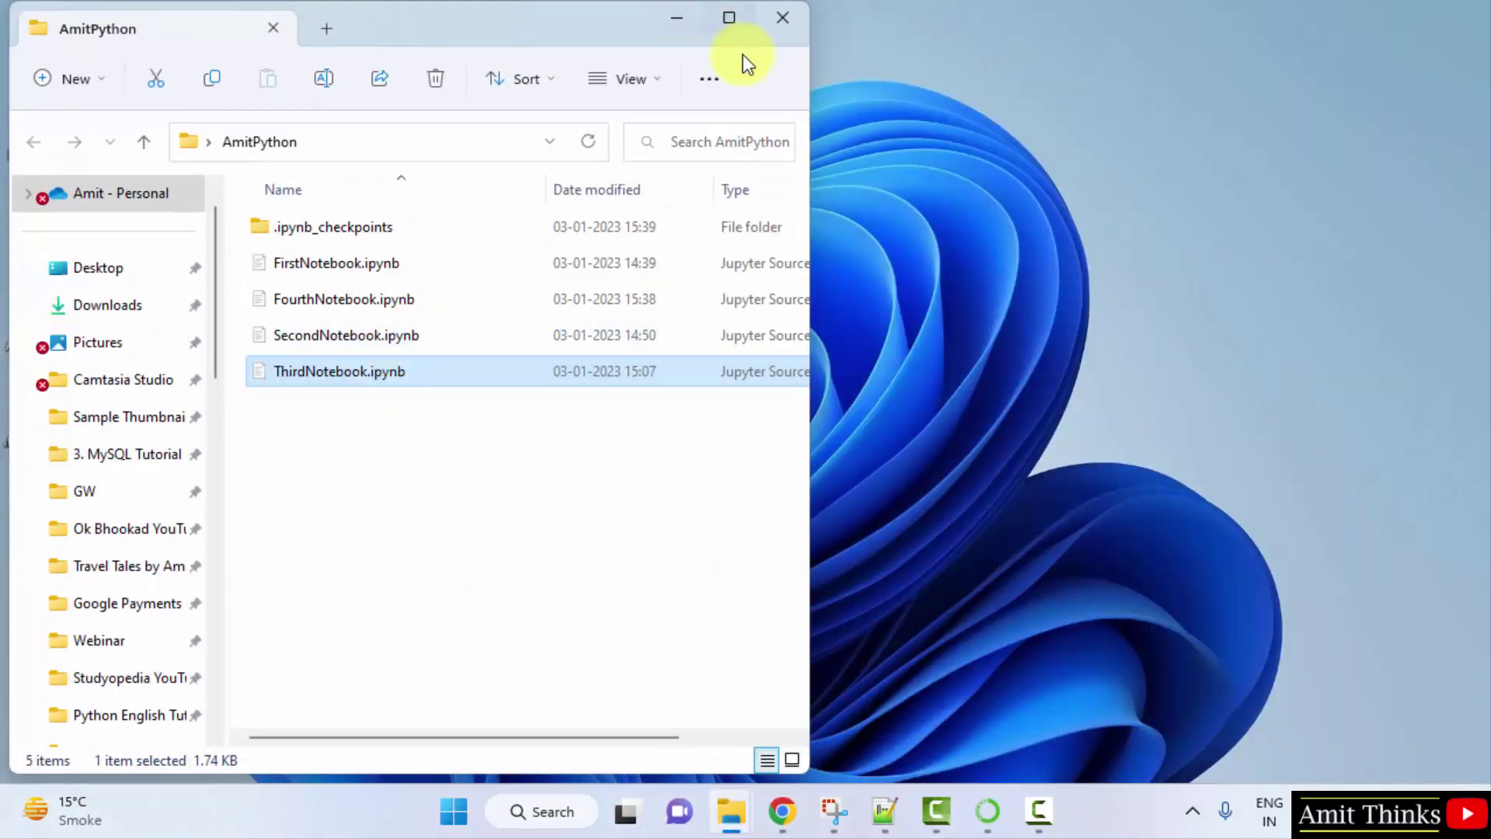
pyautogui.click(729, 20)
pyautogui.click(353, 295)
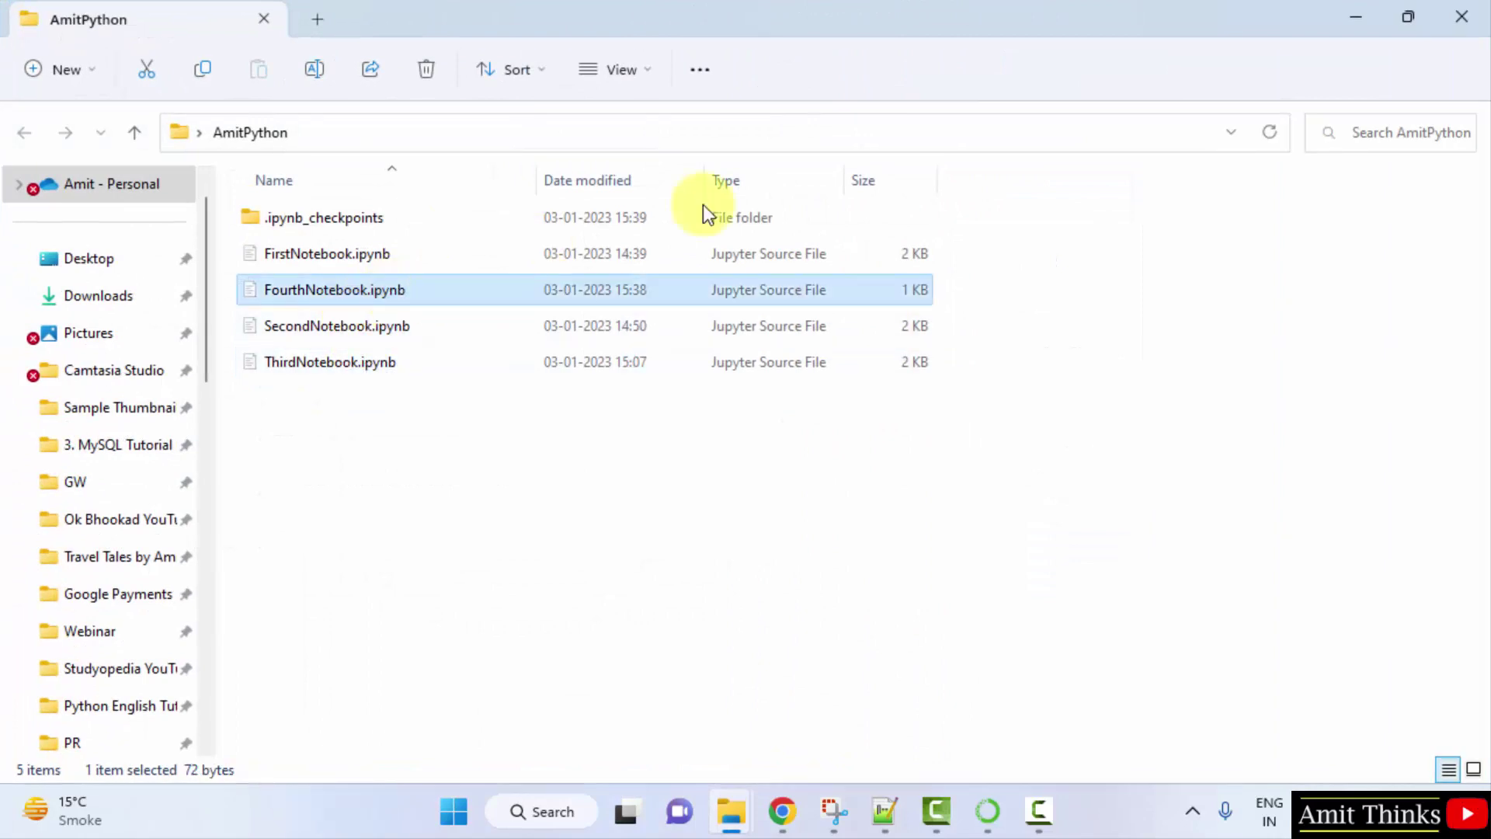
pyautogui.click(1356, 16)
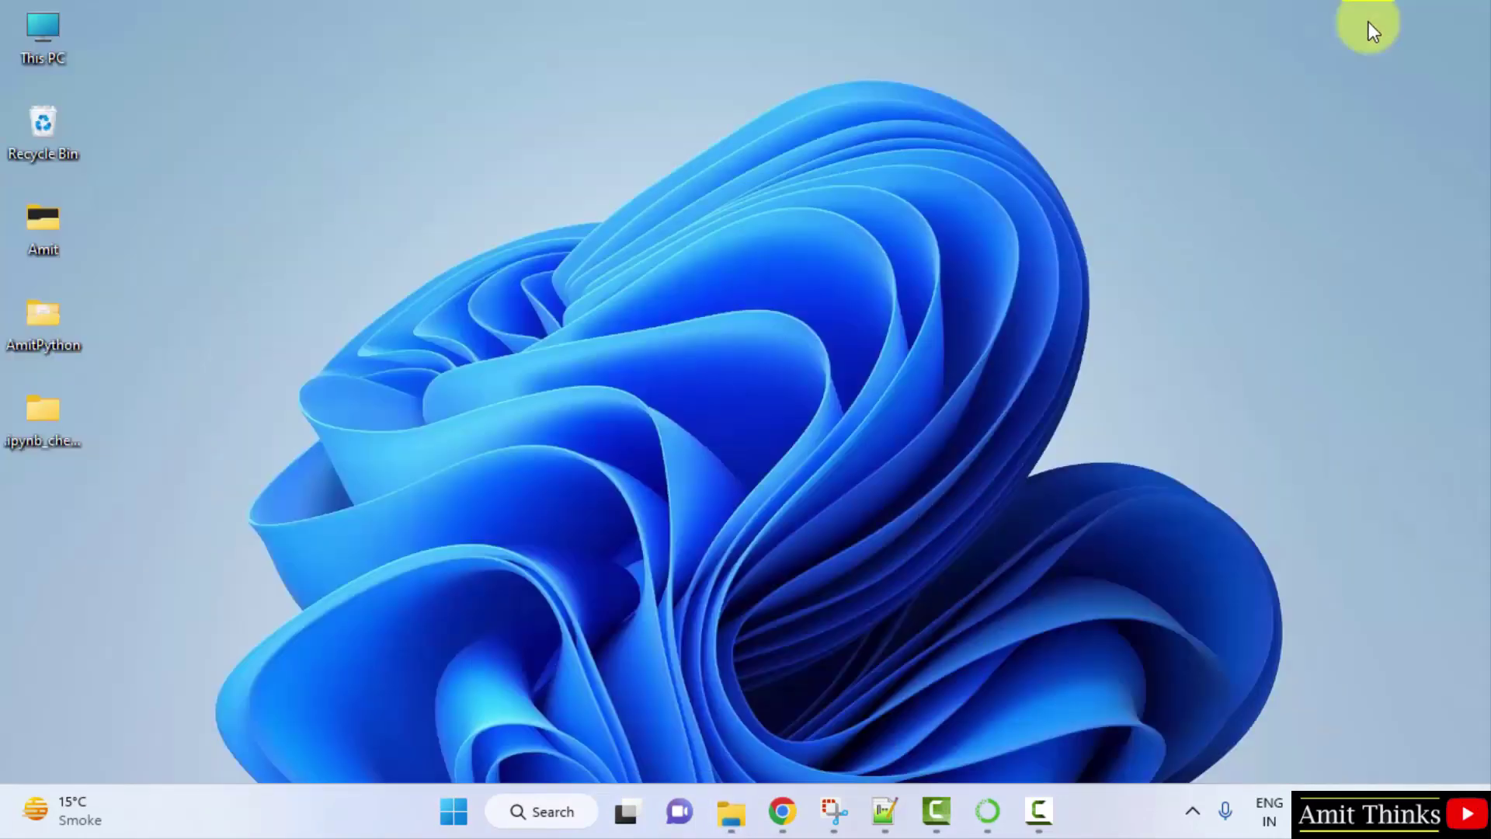
# Step: Return to the FourthNotebook window and start a '!' shell command in the first cell
pyautogui.click(781, 811)
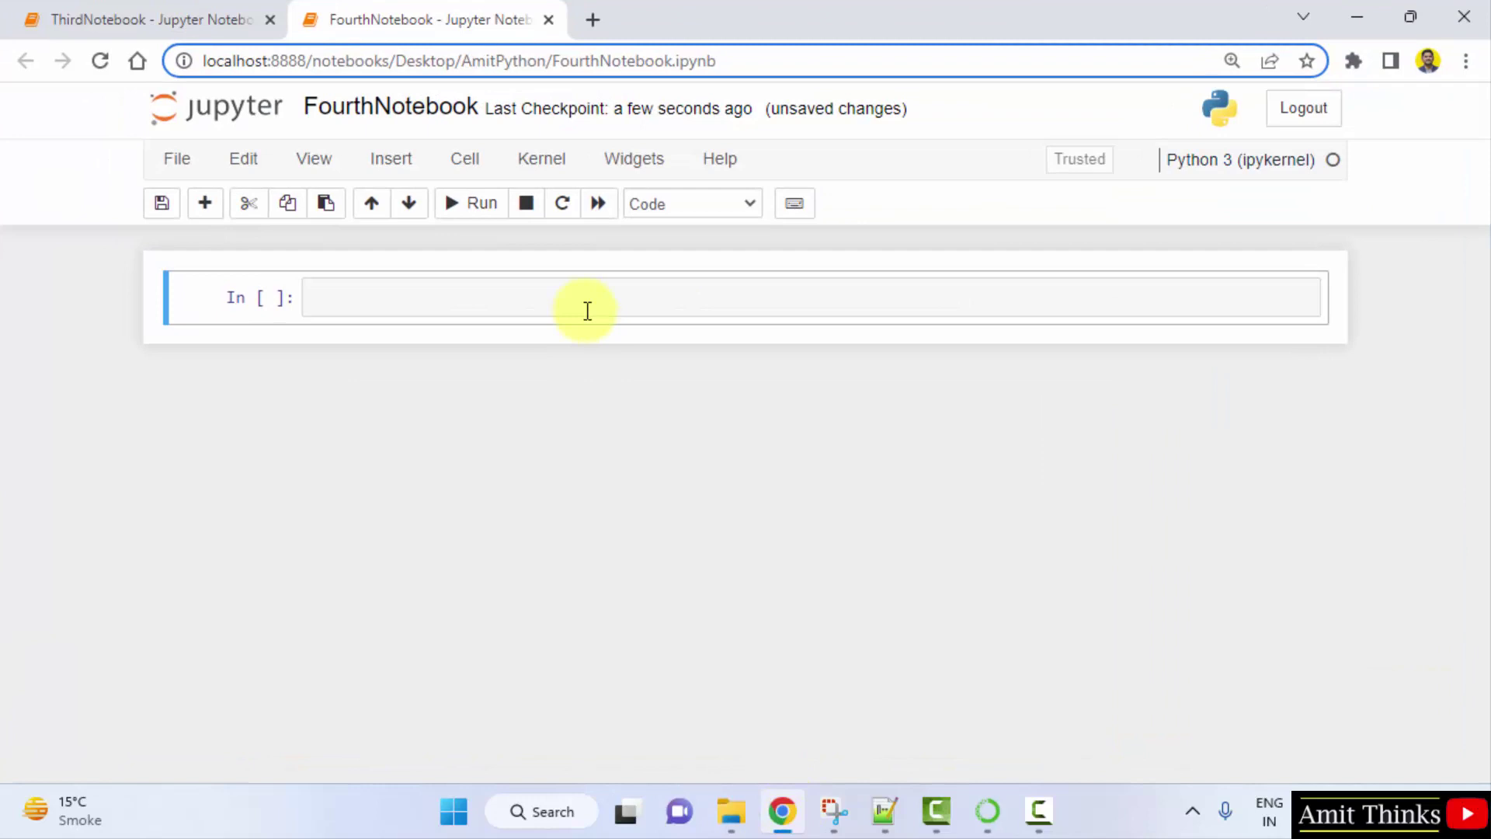
pyautogui.click(563, 299)
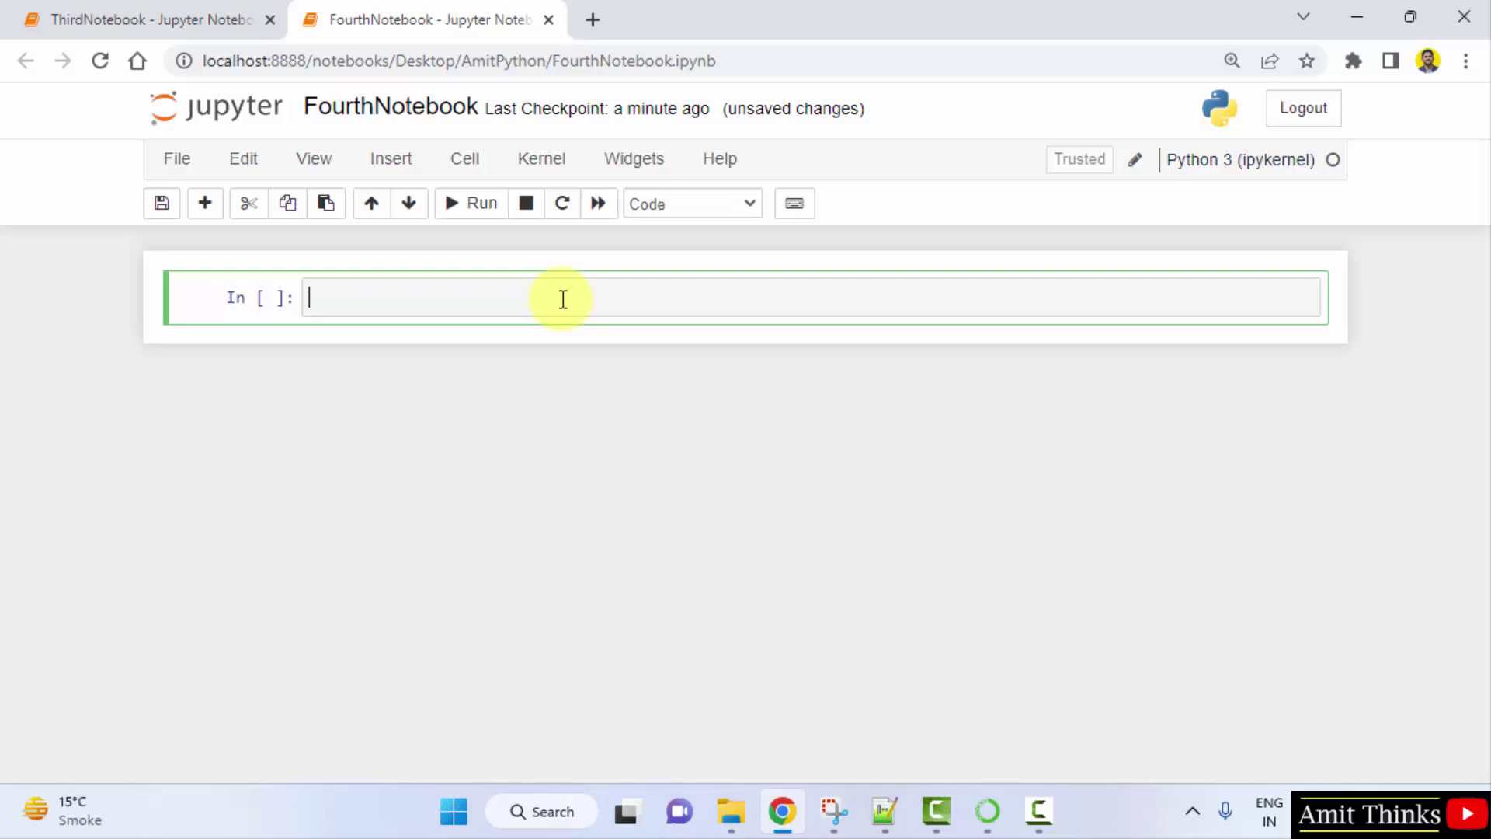
pyautogui.press('Escape')
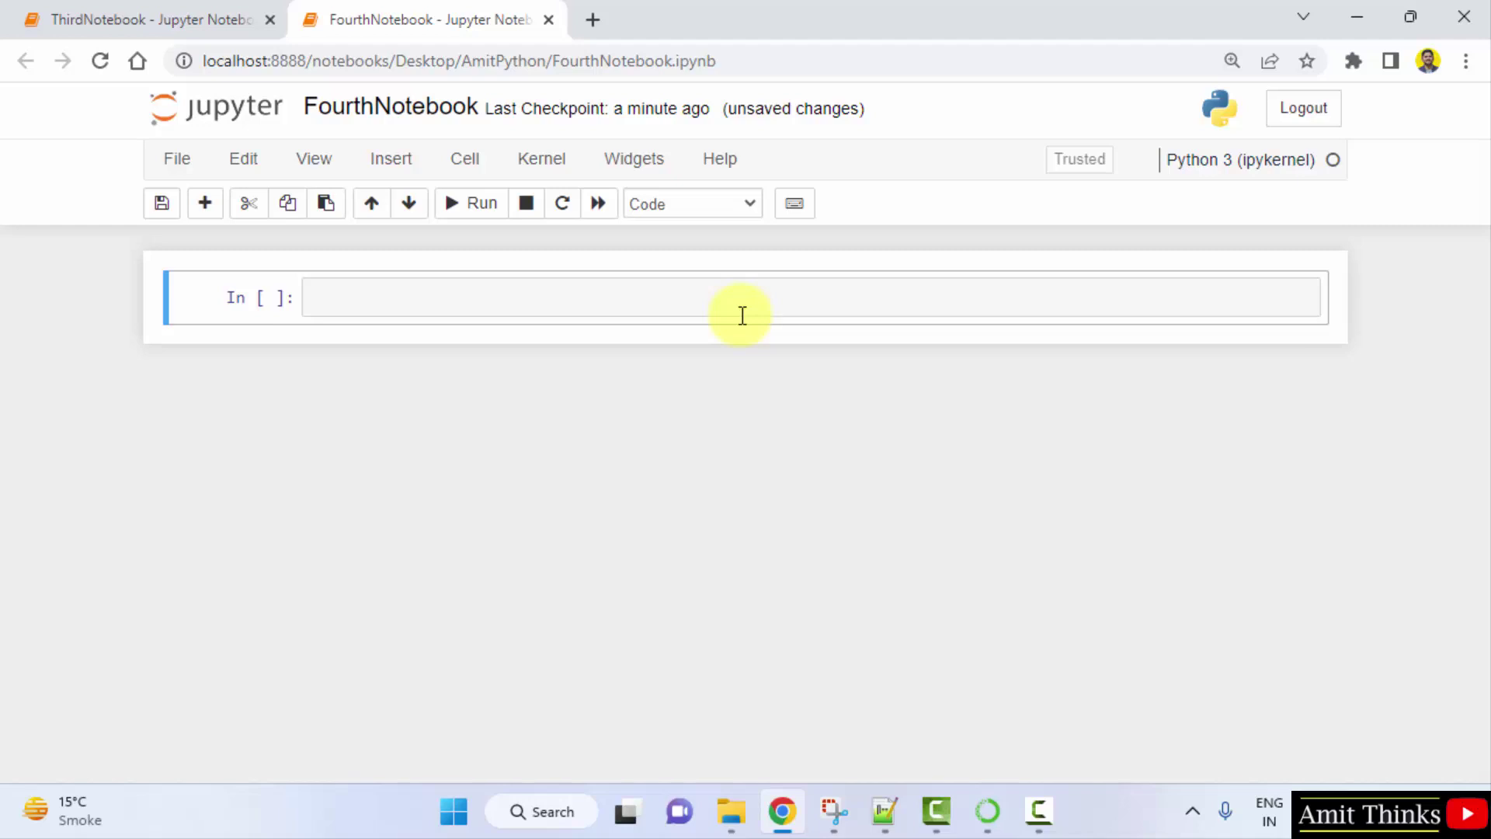
# Step: Complete '!pip install pandas', save, and run it, confirming pandas 1.4.4 is already installed
pyautogui.click(734, 306)
pyautogui.write('!')
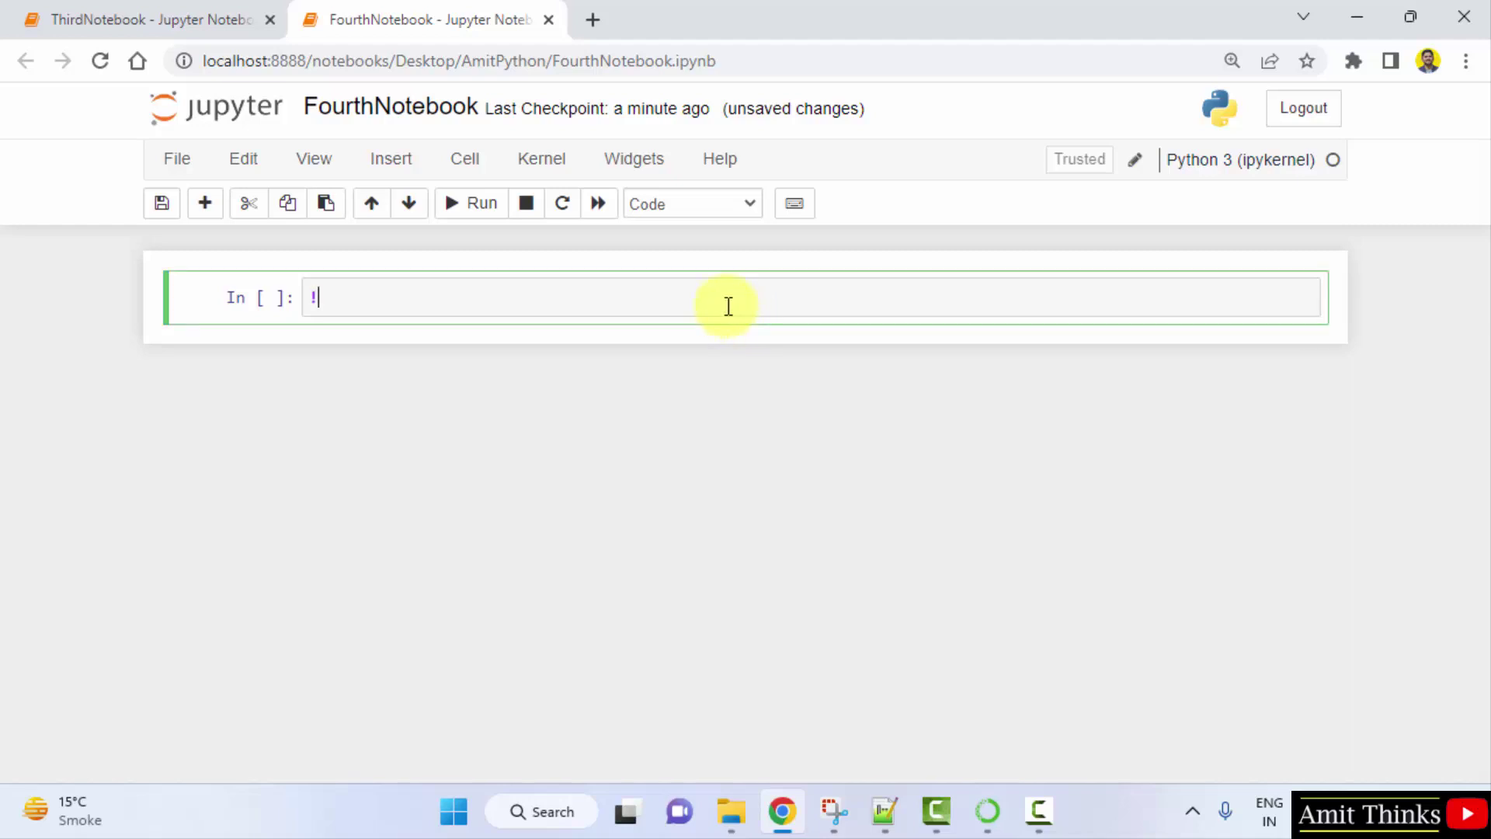
pyautogui.write('pip ins')
pyautogui.write('tall pa')
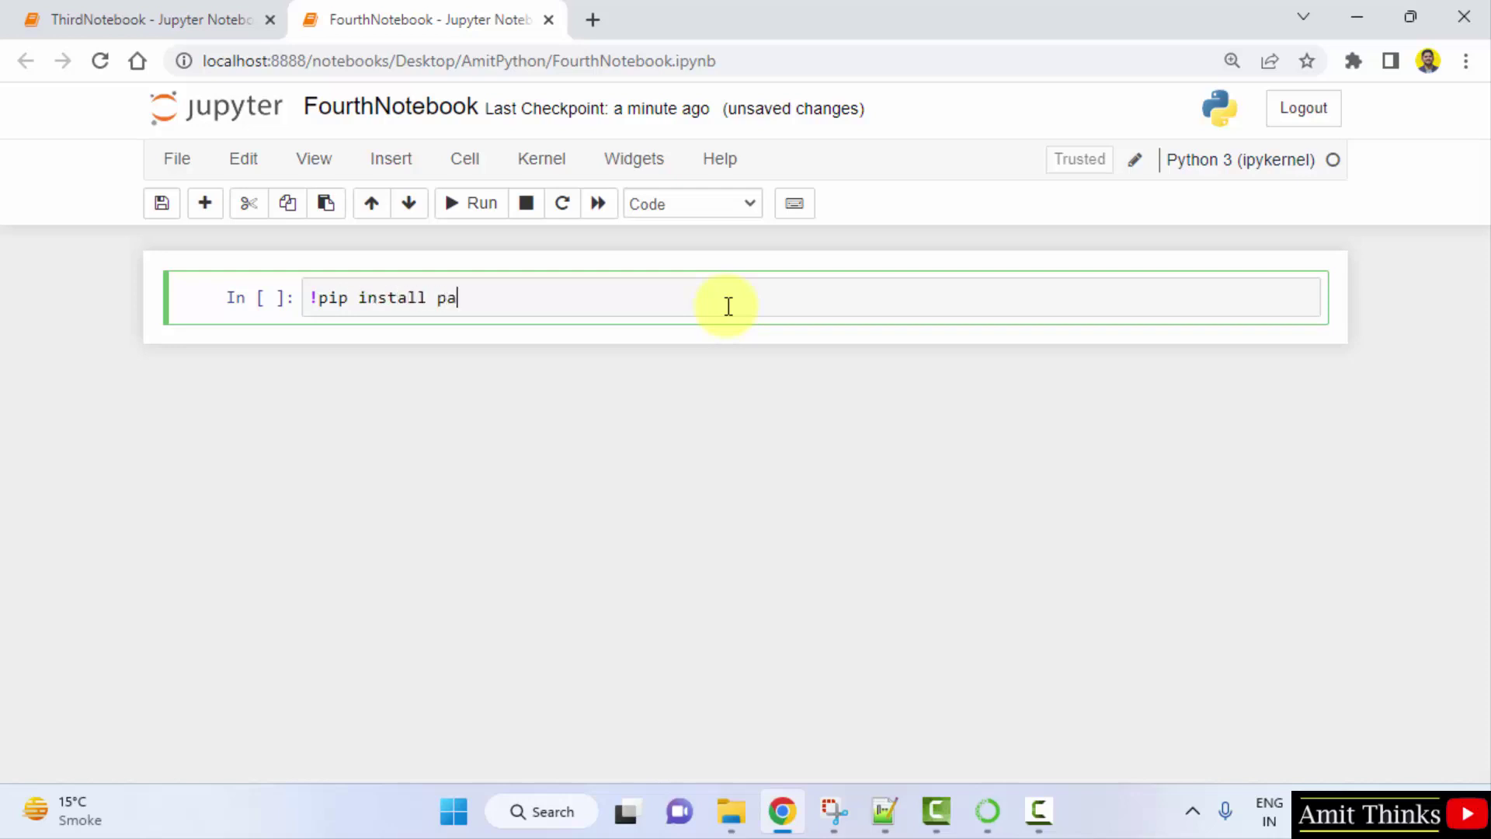
pyautogui.write('ndas')
pyautogui.hotkey('ctrl', 's')
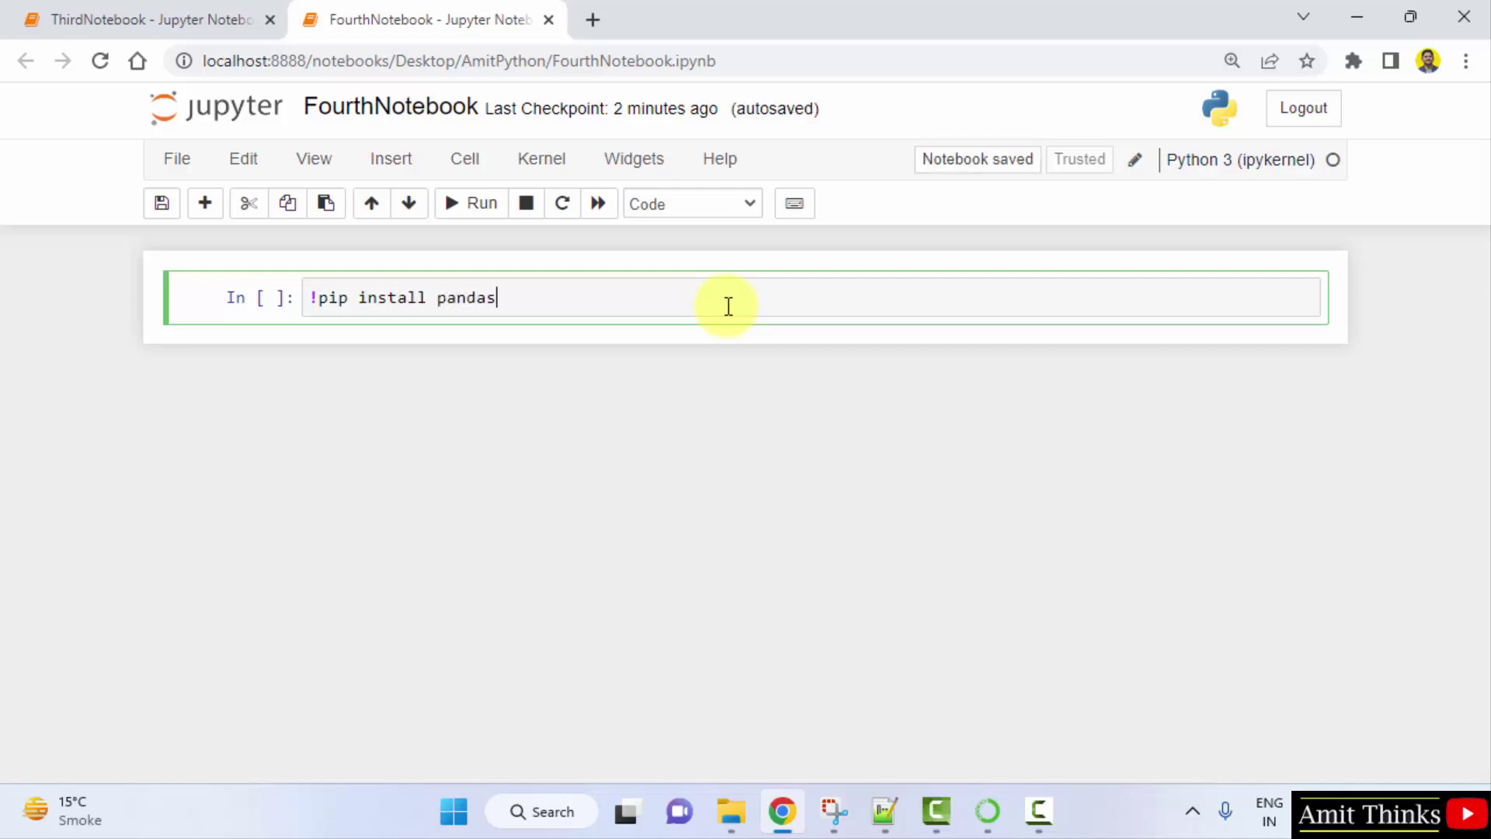
pyautogui.click(482, 206)
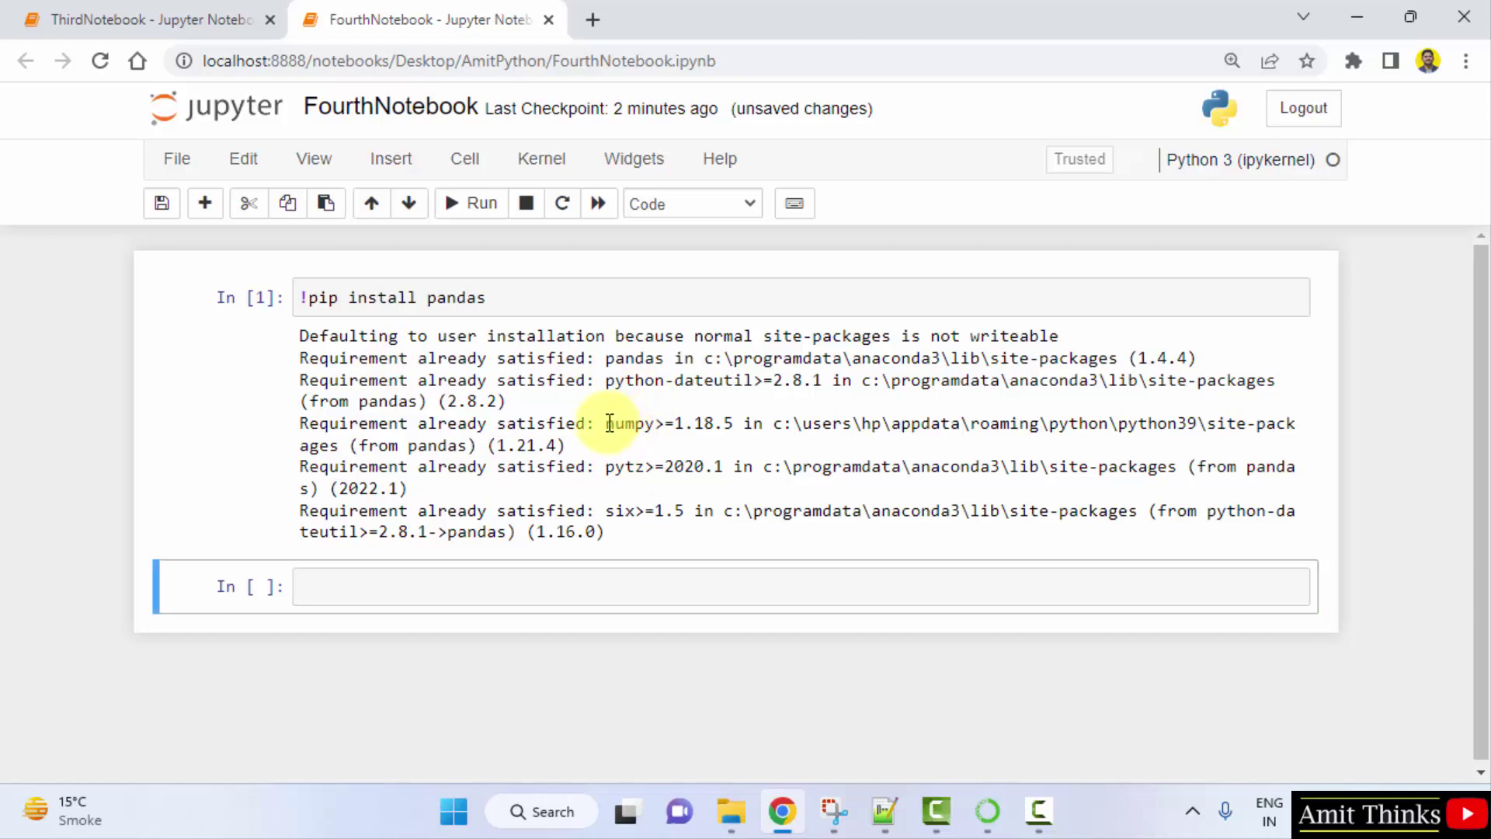
pyautogui.moveTo(606, 423); pyautogui.dragTo(688, 425)
pyautogui.click(694, 426)
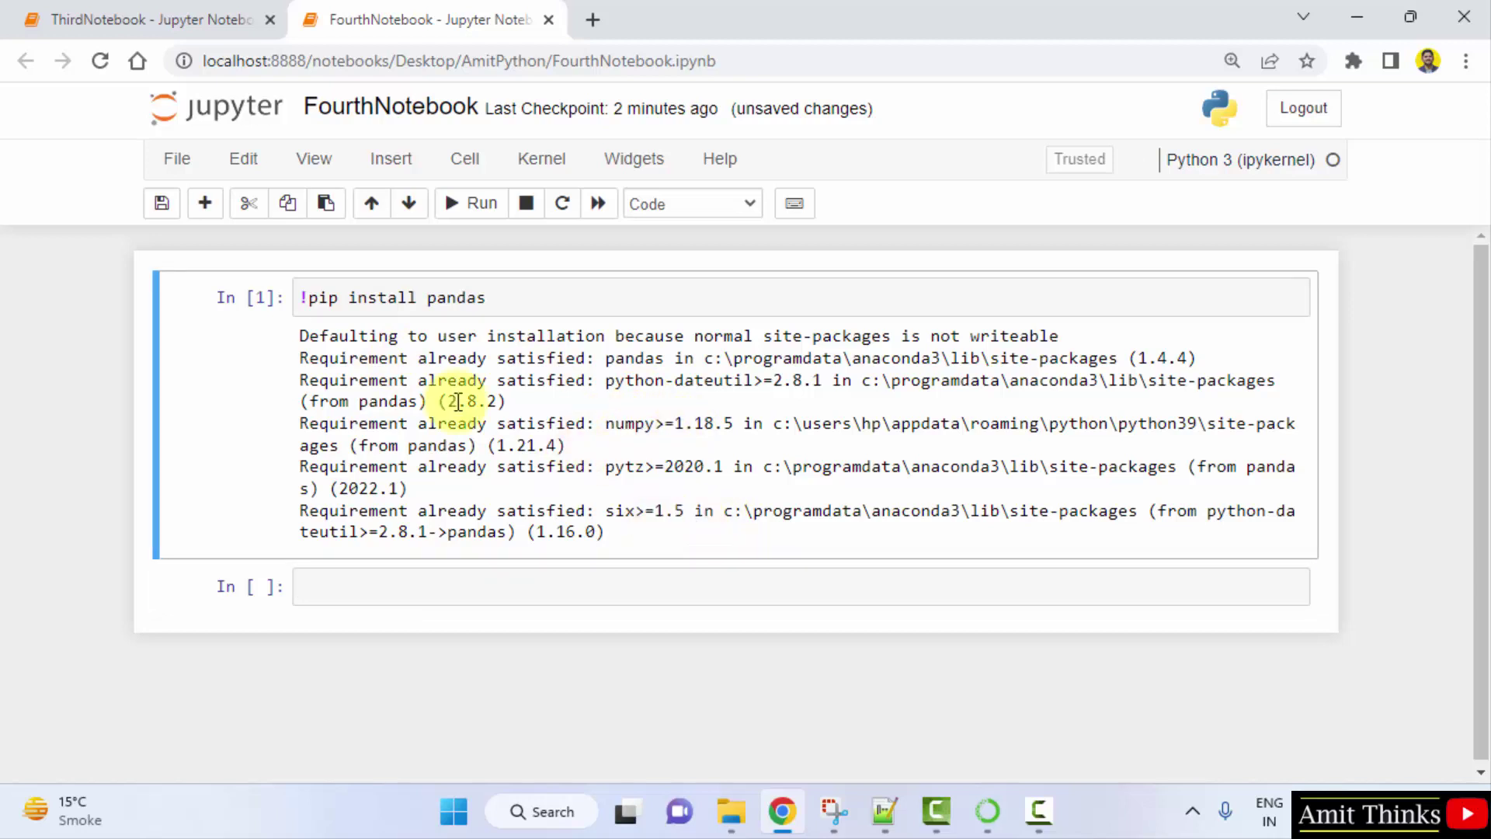
pyautogui.click(427, 588)
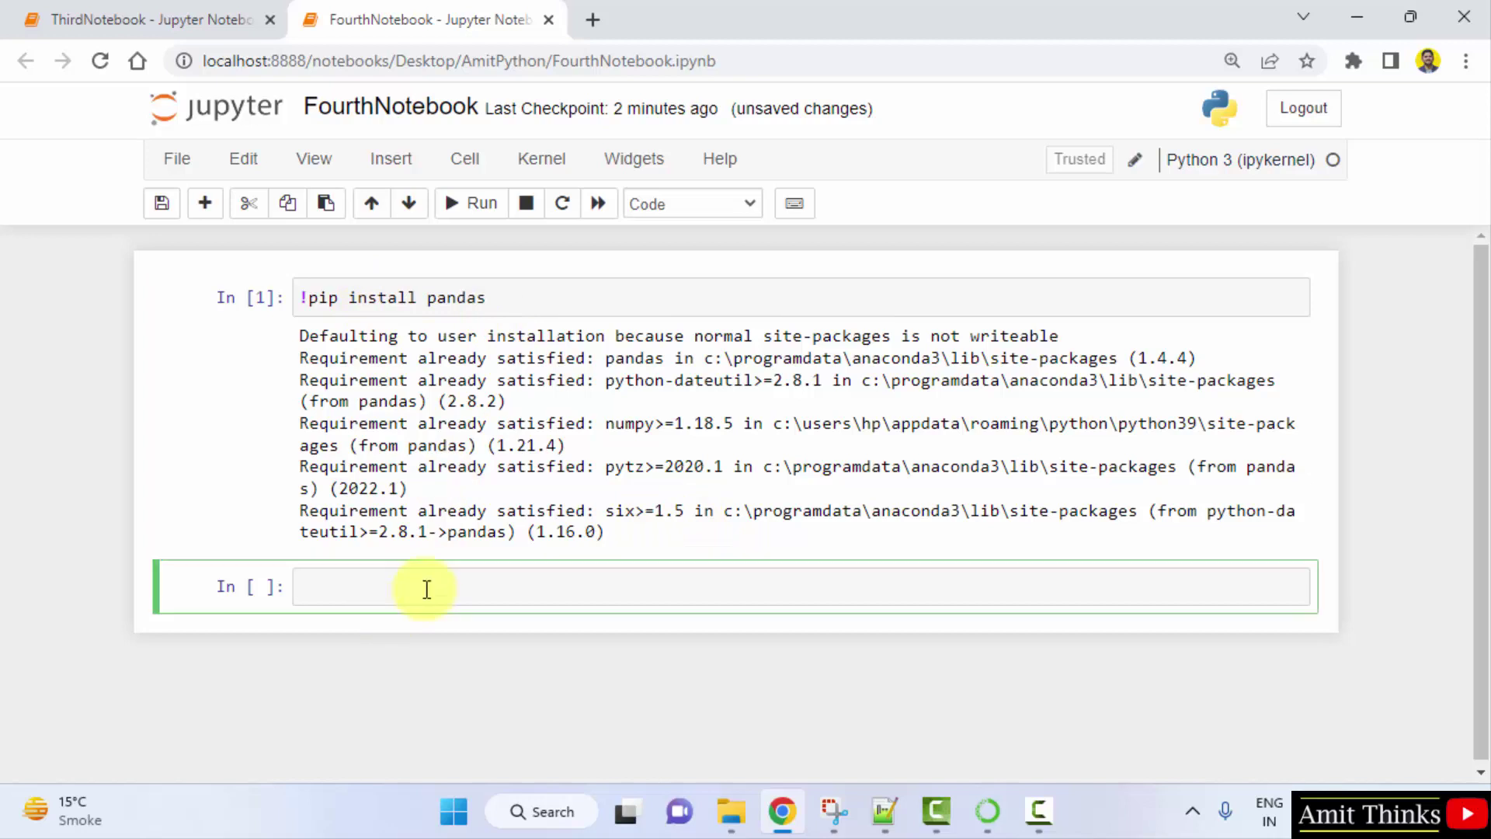
pyautogui.write('import ')
pyautogui.write('pandas')
pyautogui.write(' as ')
pyautogui.write('pd')
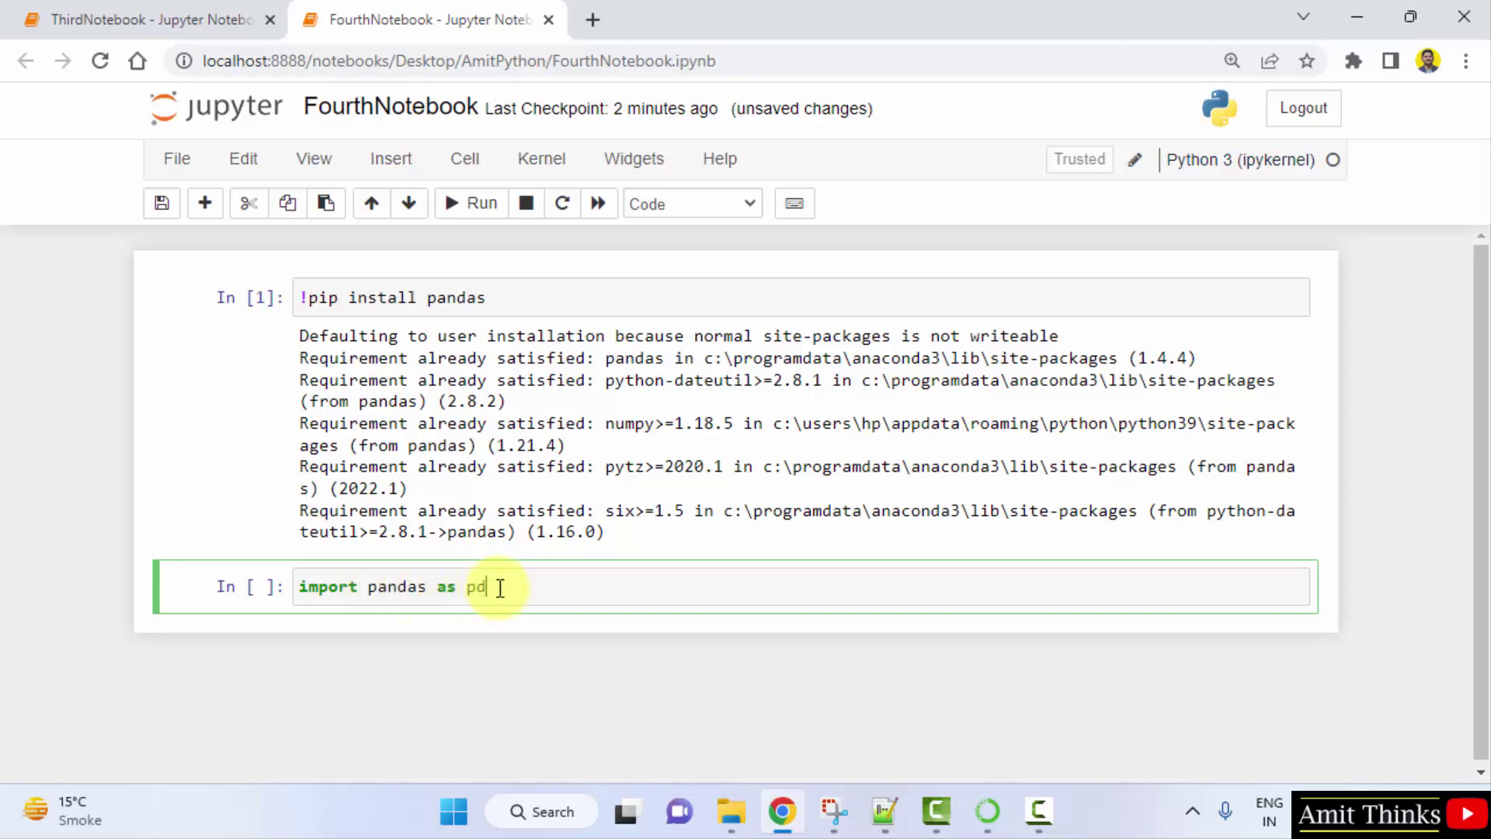
# Step: Enter 'import pandas as pd' in the second cell and run it as In [2]
pyautogui.press('Escape')
pyautogui.click(550, 588)
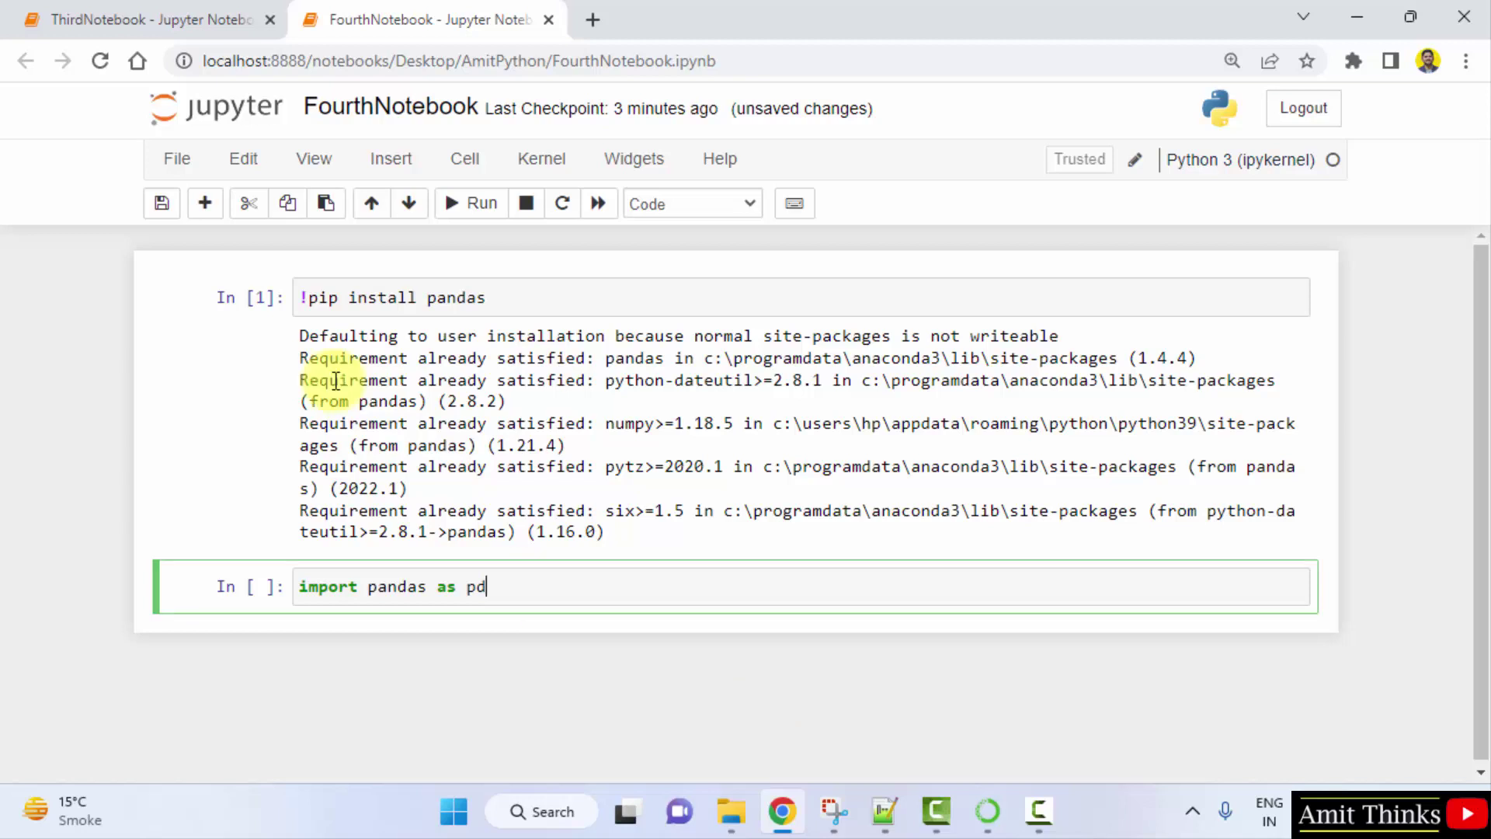
pyautogui.click(470, 204)
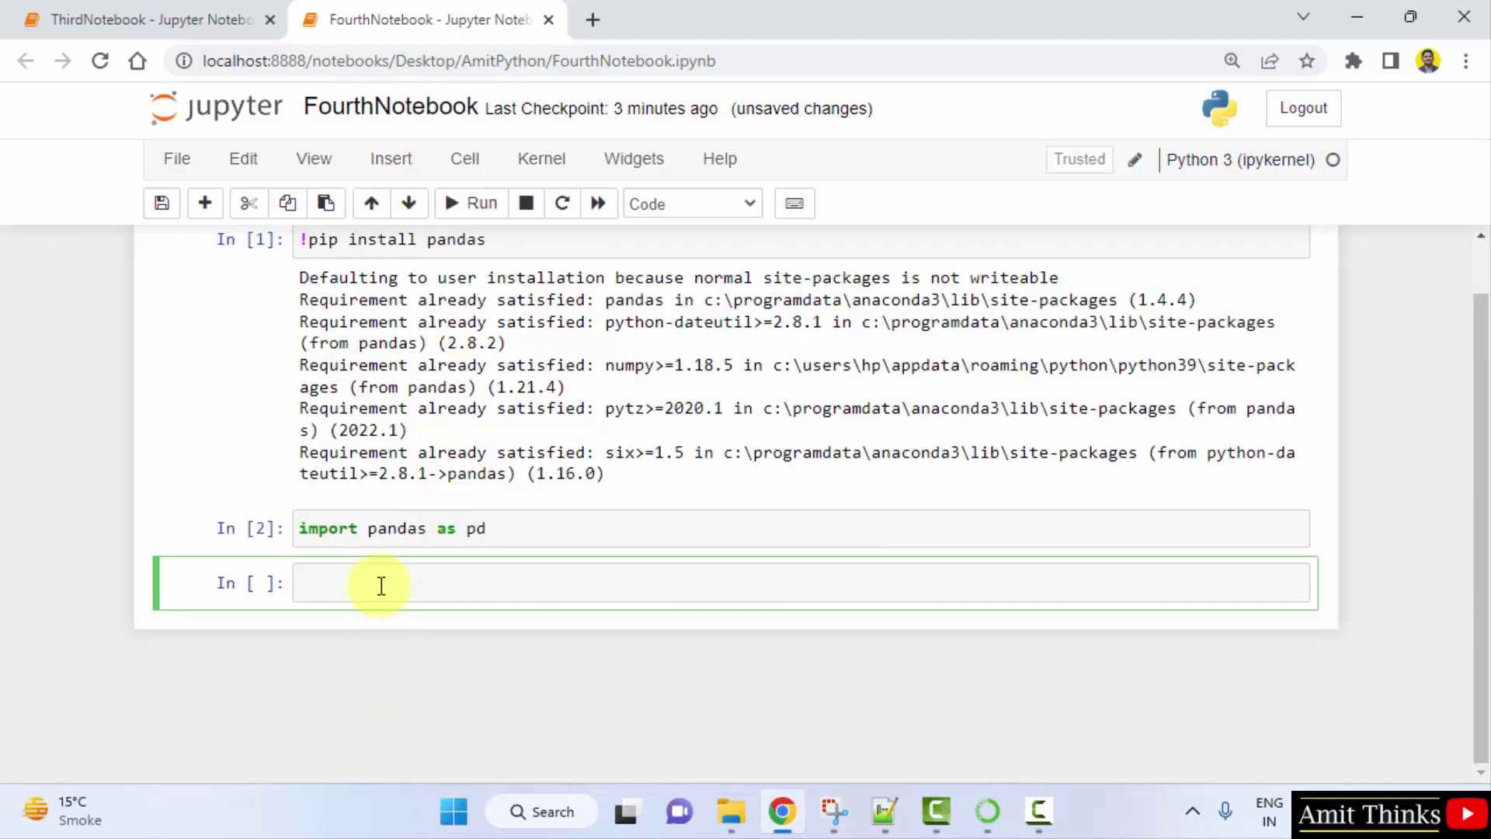
pyautogui.write('data = ')
pyautogui.write('{')
# Step: Enter the student/rank/marks dictionary, res = pd.DataFrame(data) and a Student Records print
pyautogui.press('Return')
pyautogui.write("'")
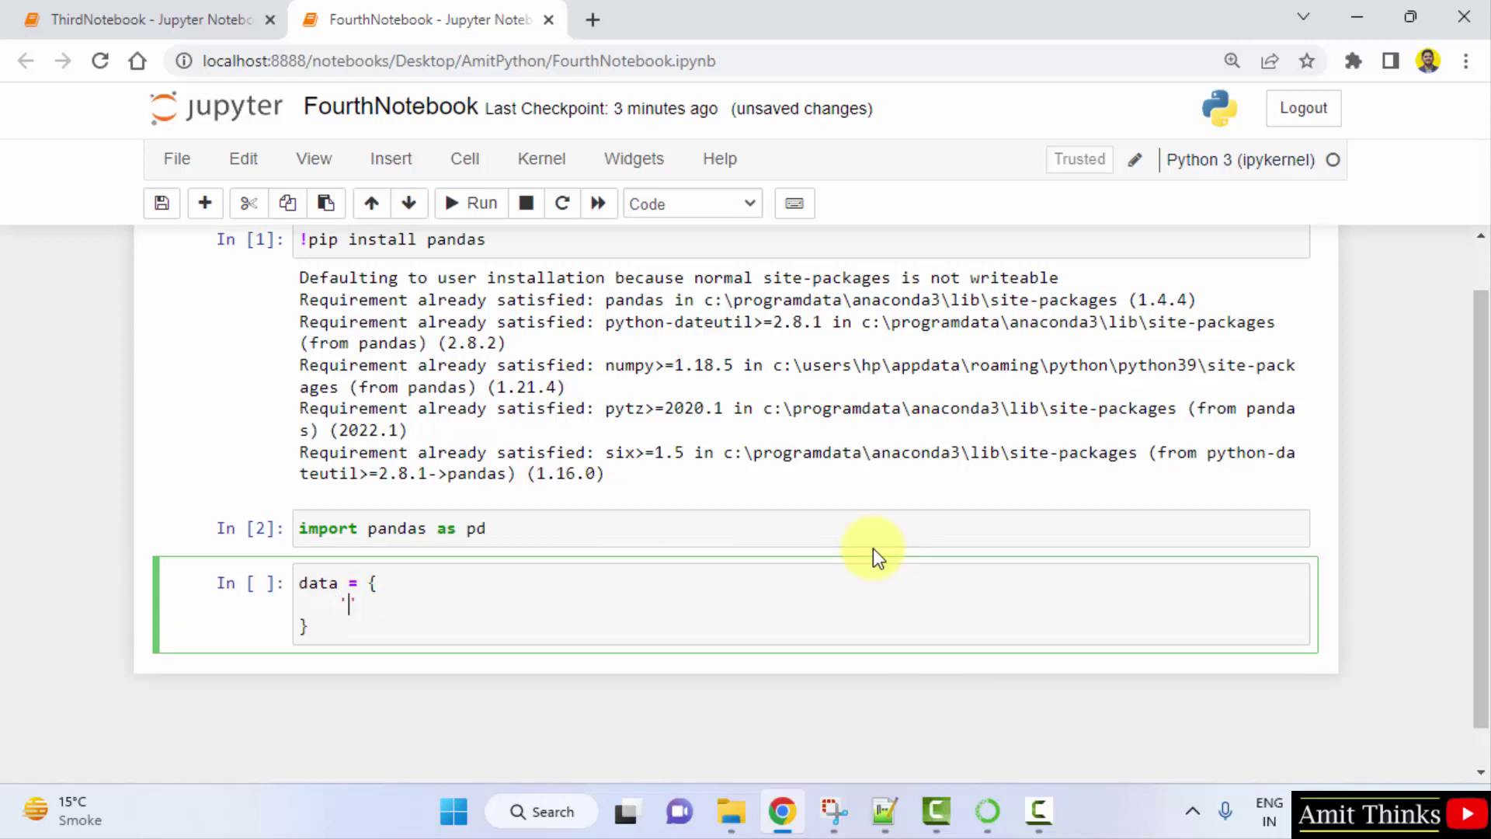
pyautogui.write('student\': ["Amit", "John", "Jacob", "David", "Steve"],')
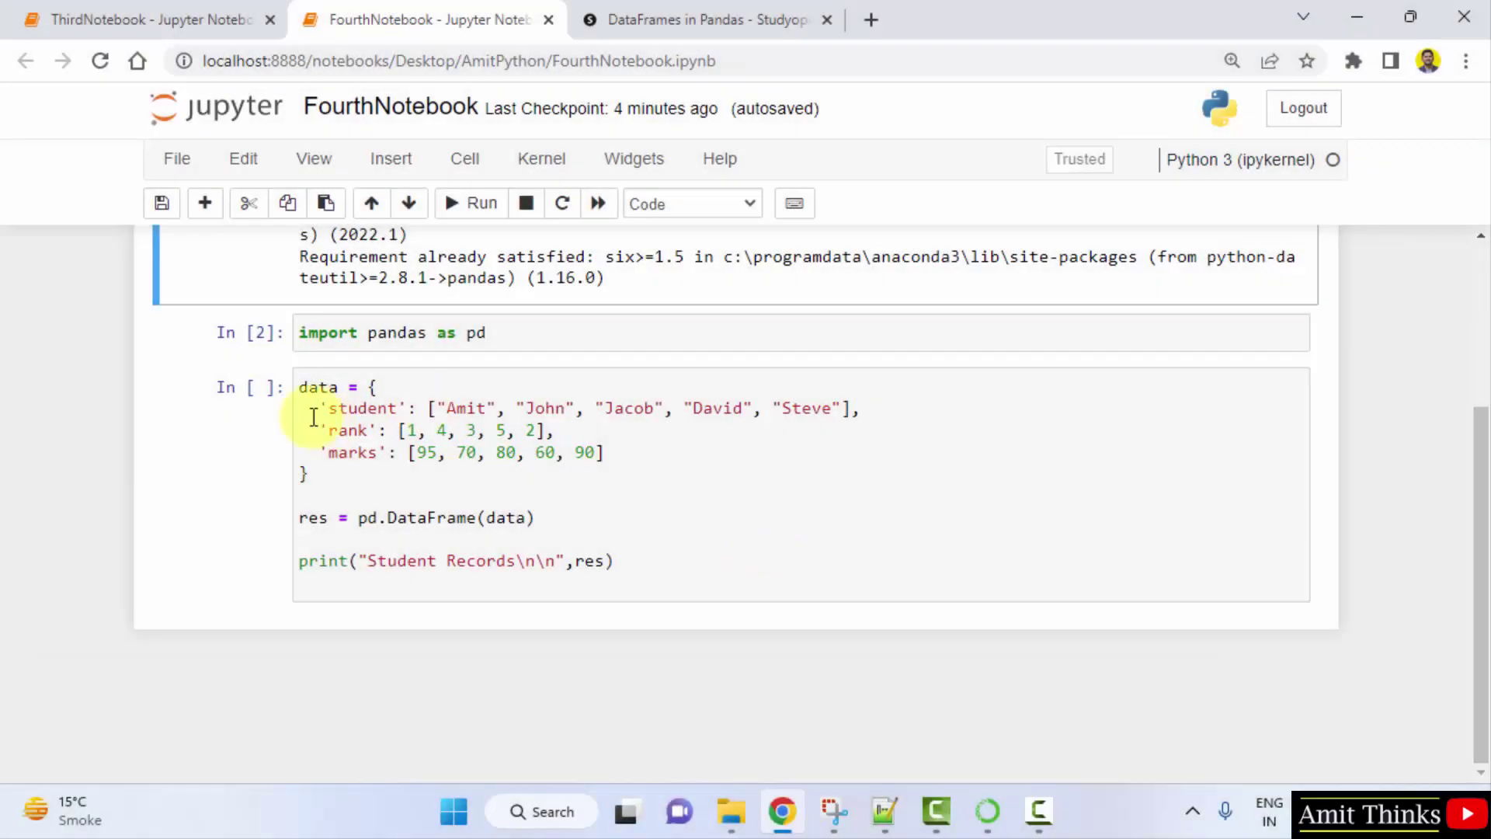
# Step: Insert an empty first line for the '# dataset' comment and review the data and student names
pyautogui.click(299, 395)
pyautogui.press('Return')
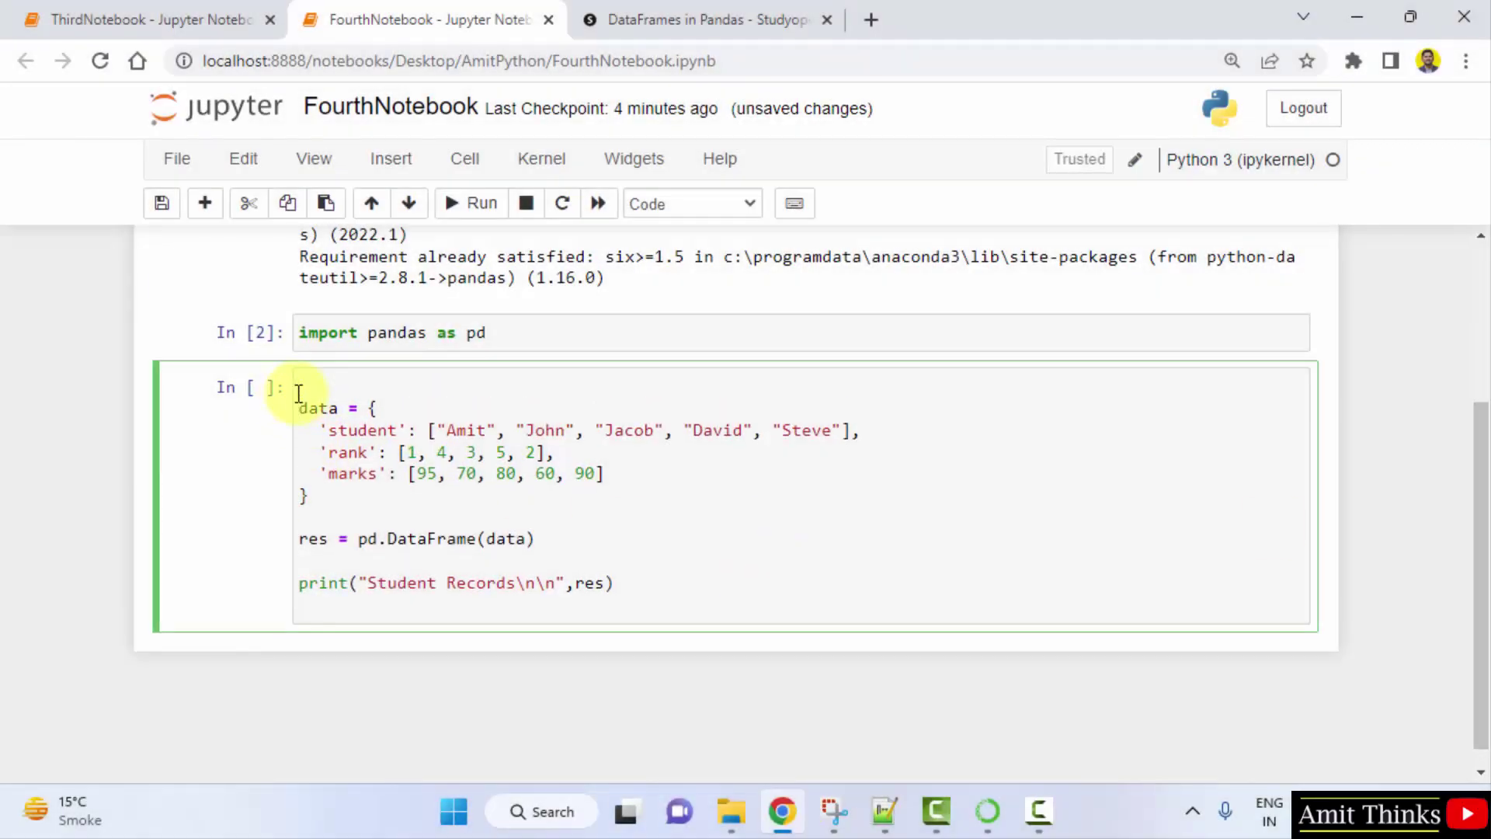
pyautogui.write('# dataset')
pyautogui.doubleClick(317, 409)
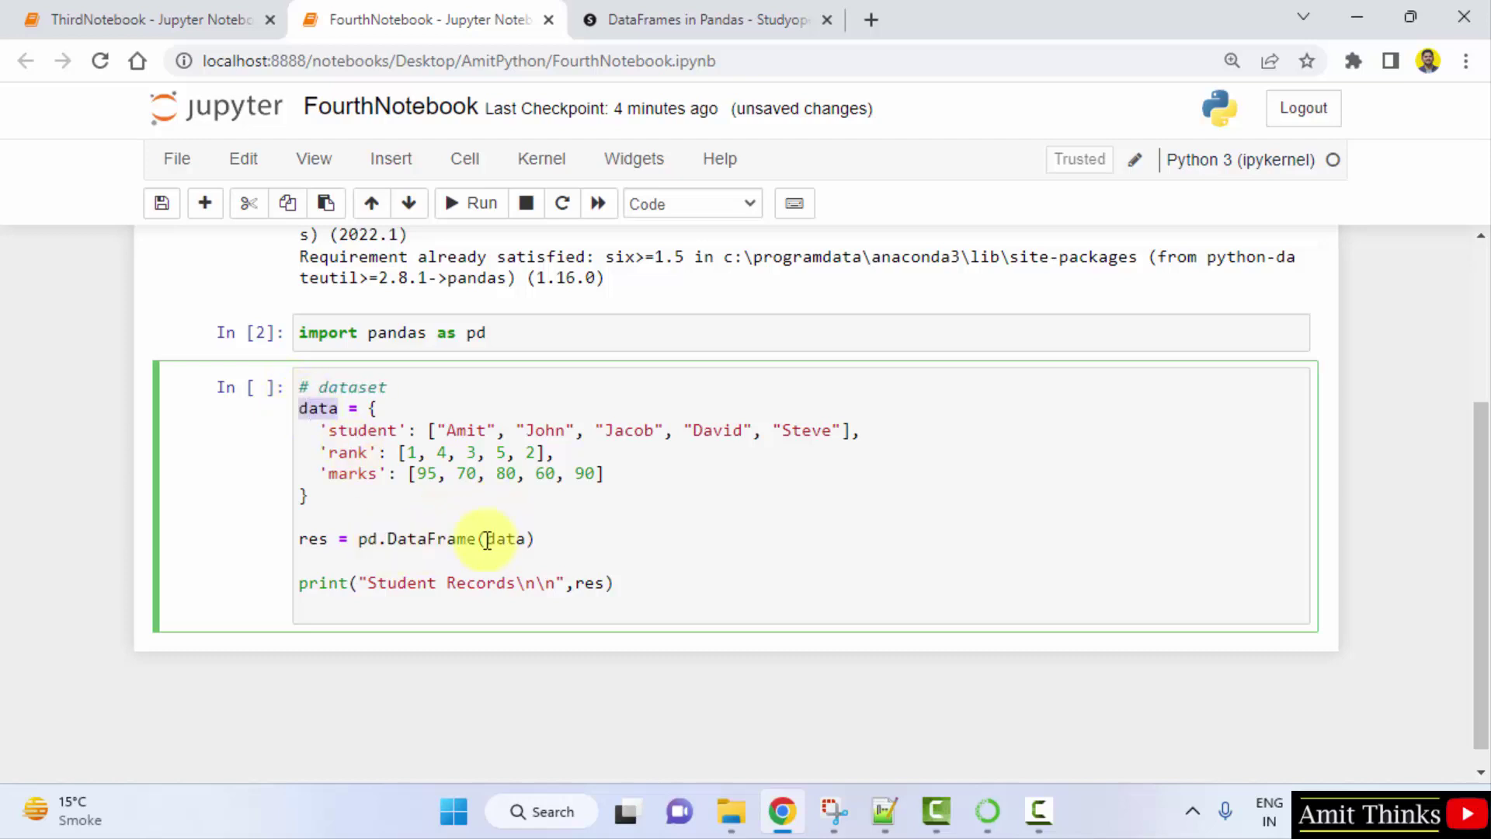
pyautogui.doubleClick(506, 538)
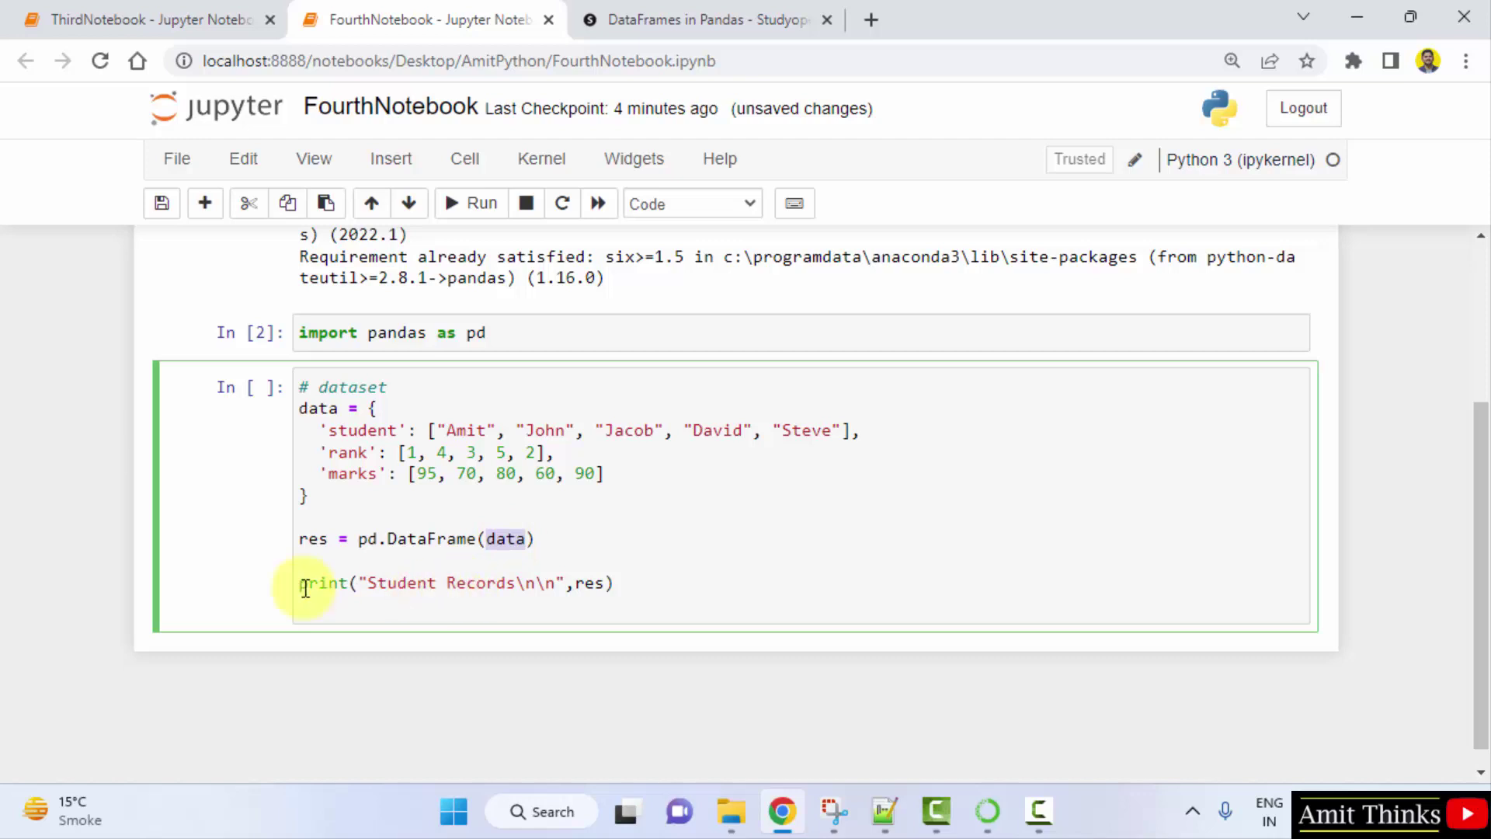
pyautogui.click(328, 431)
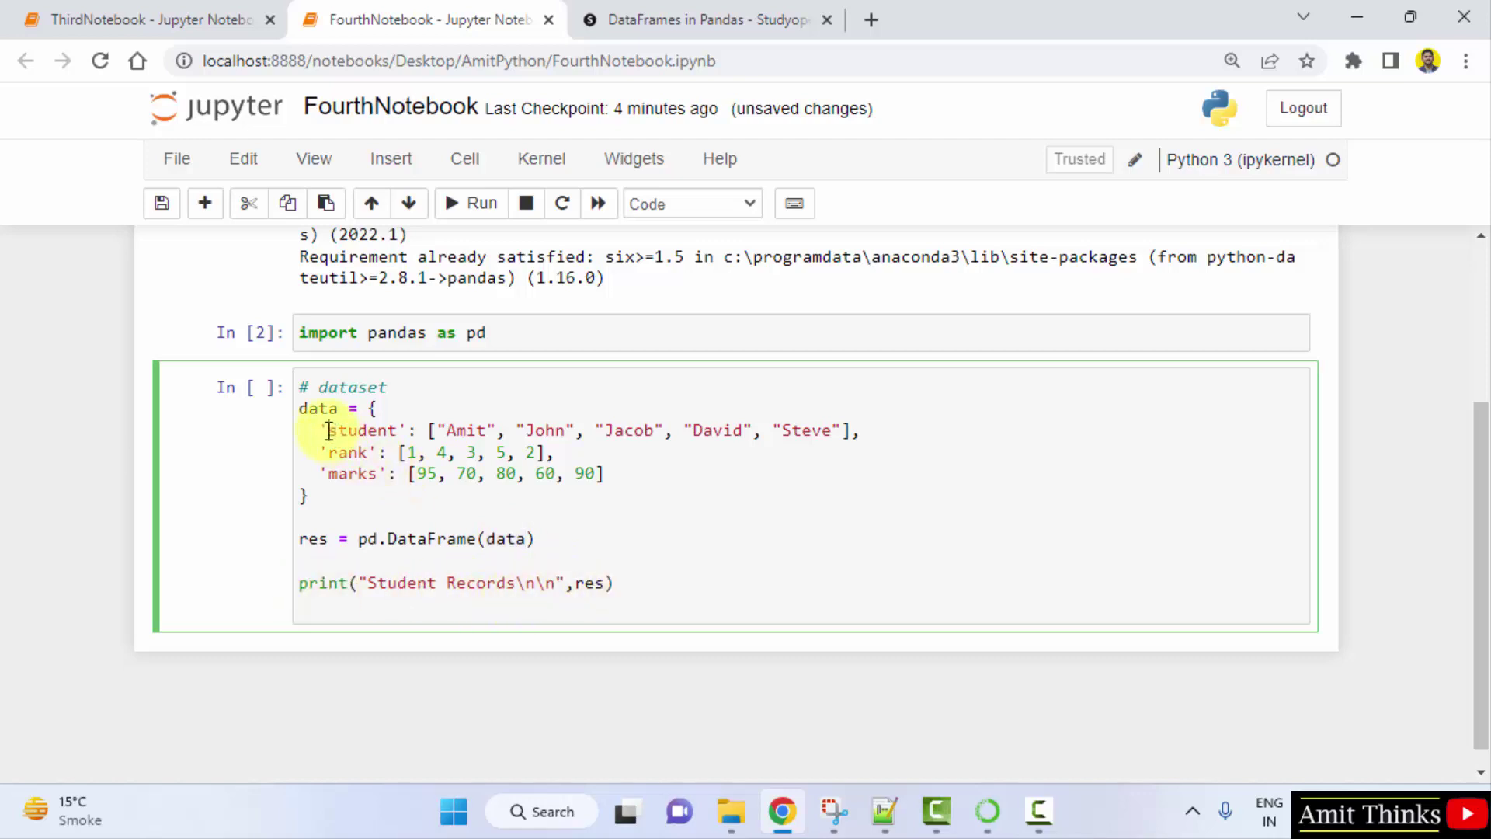
pyautogui.doubleClick(361, 430)
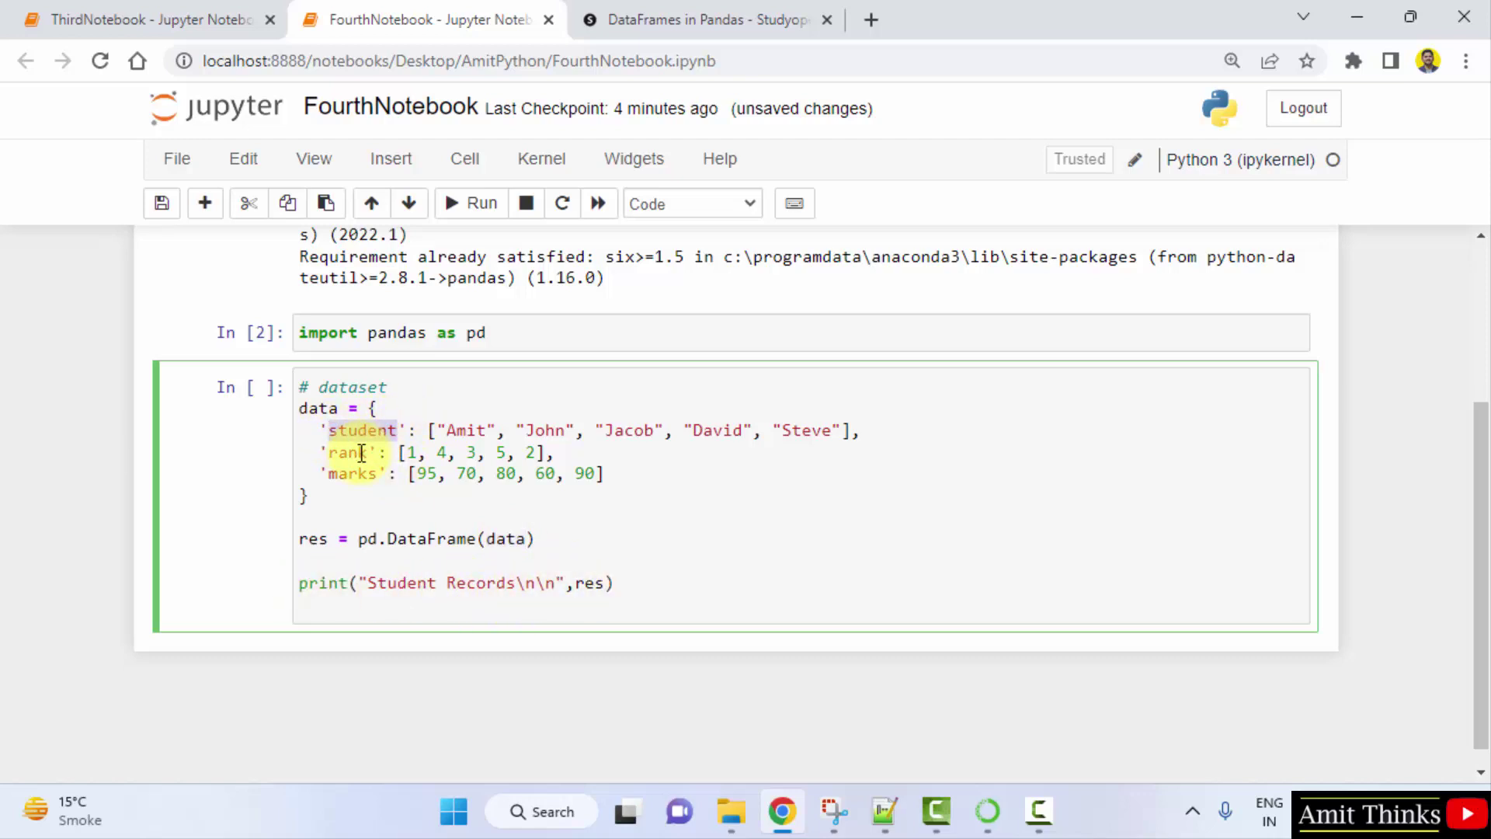
pyautogui.click(350, 474)
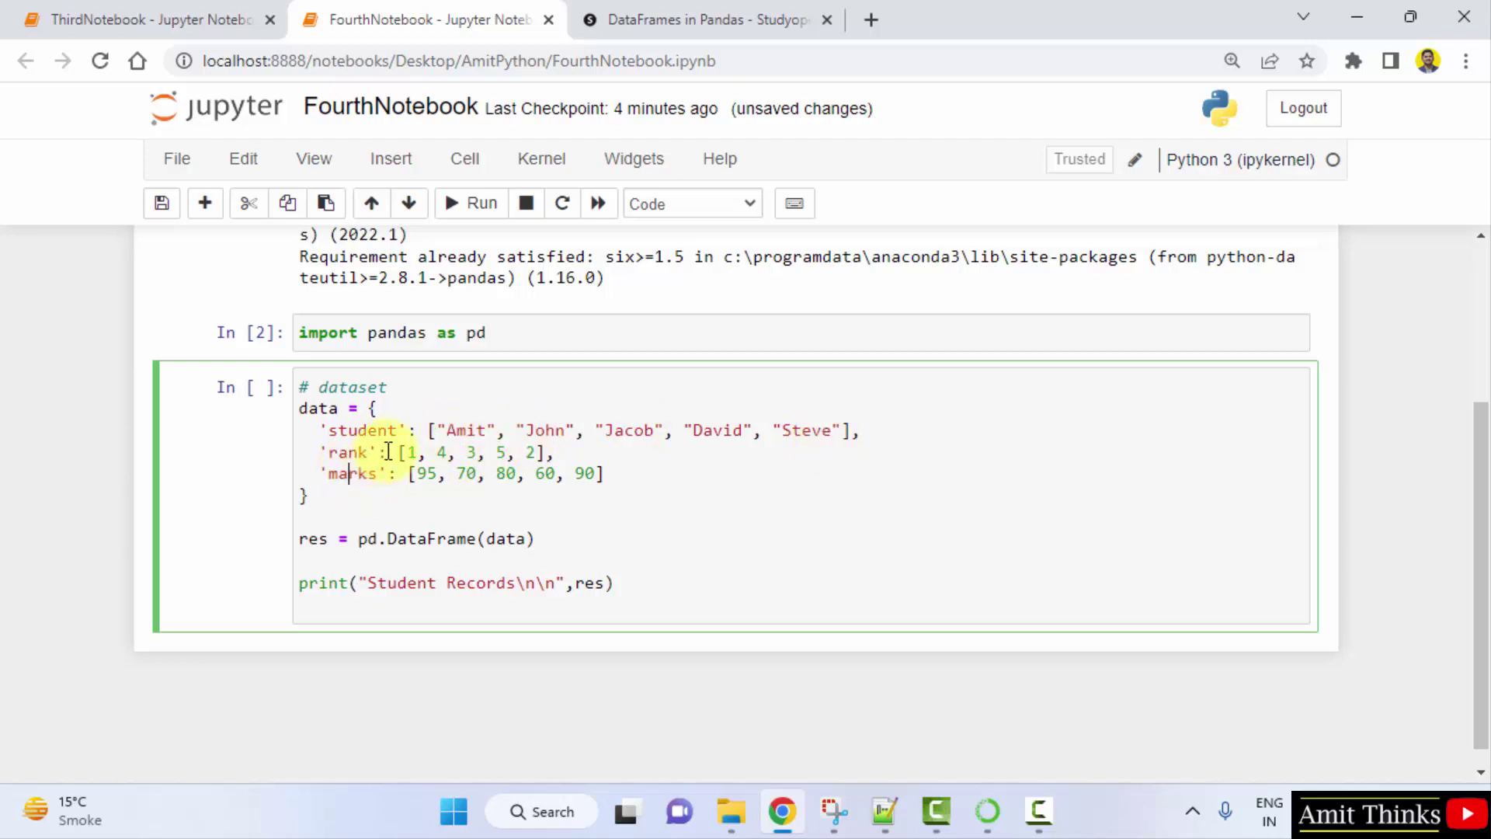
# Step: Delete the trailing blank line and run the cell to print the five-student records table
pyautogui.click(628, 607)
pyautogui.press('BackSpace')
pyautogui.press('BackSpace')
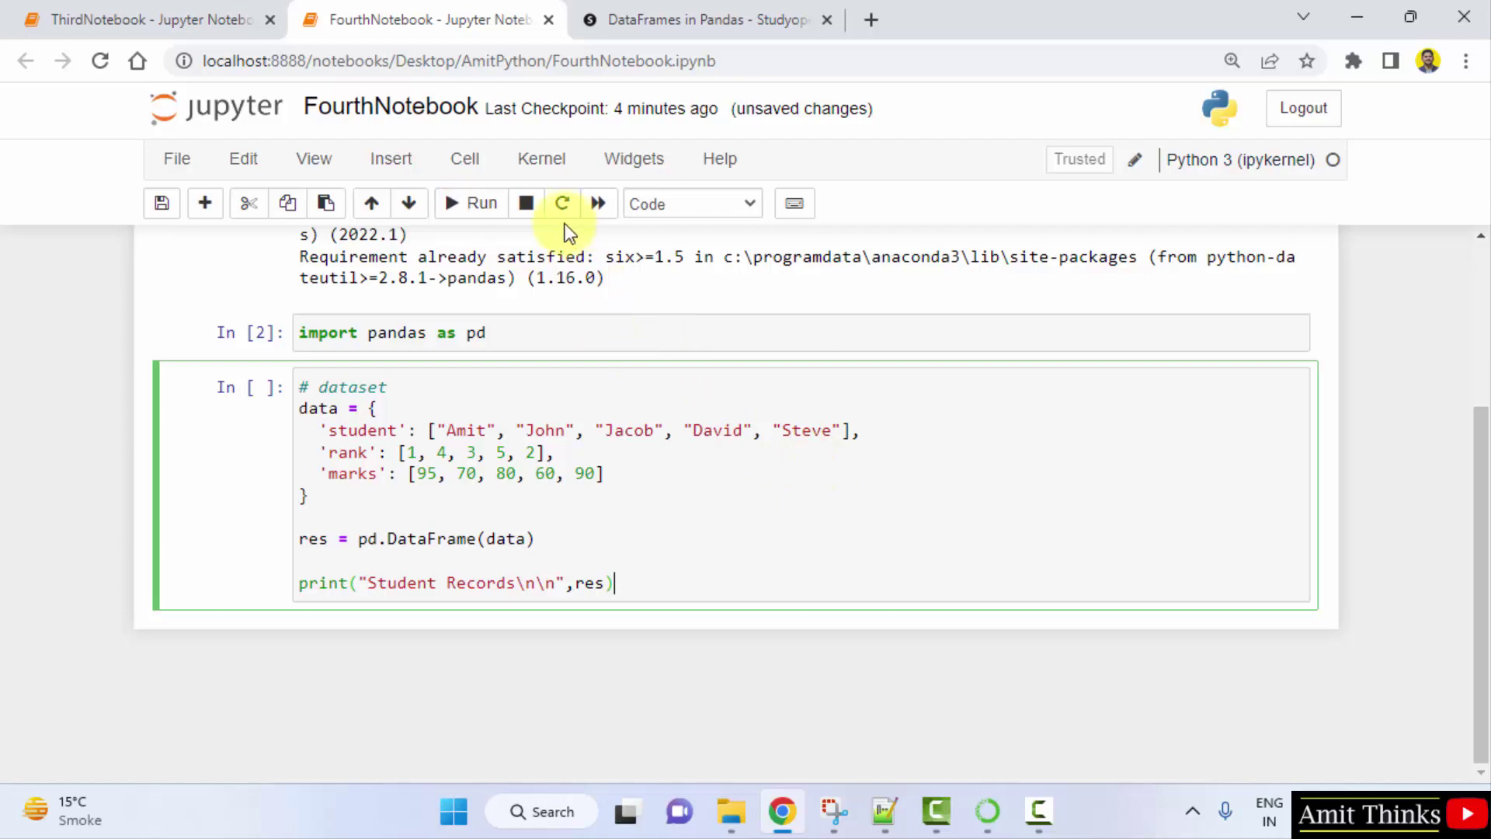
pyautogui.click(483, 208)
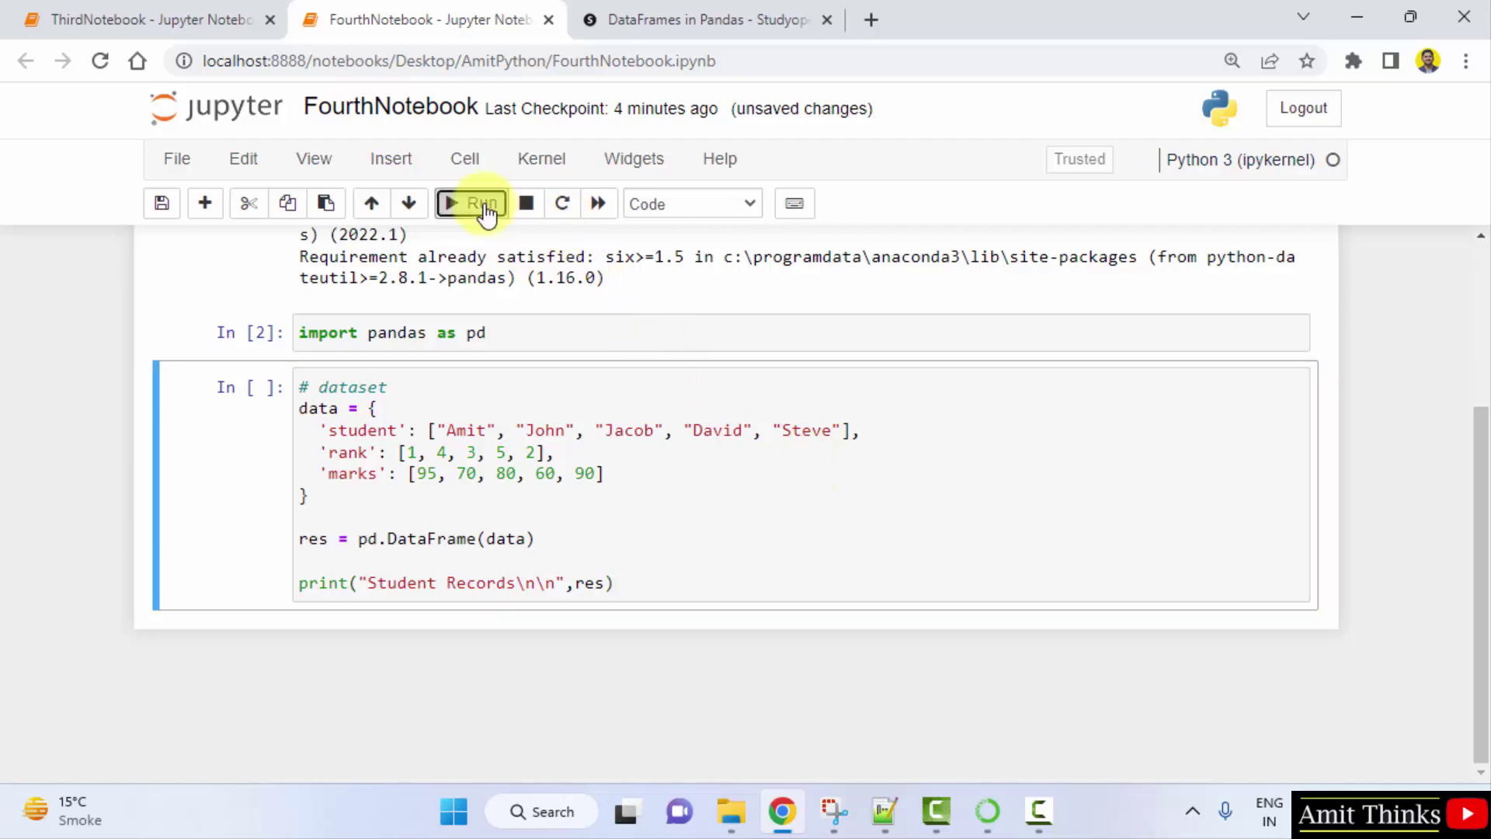
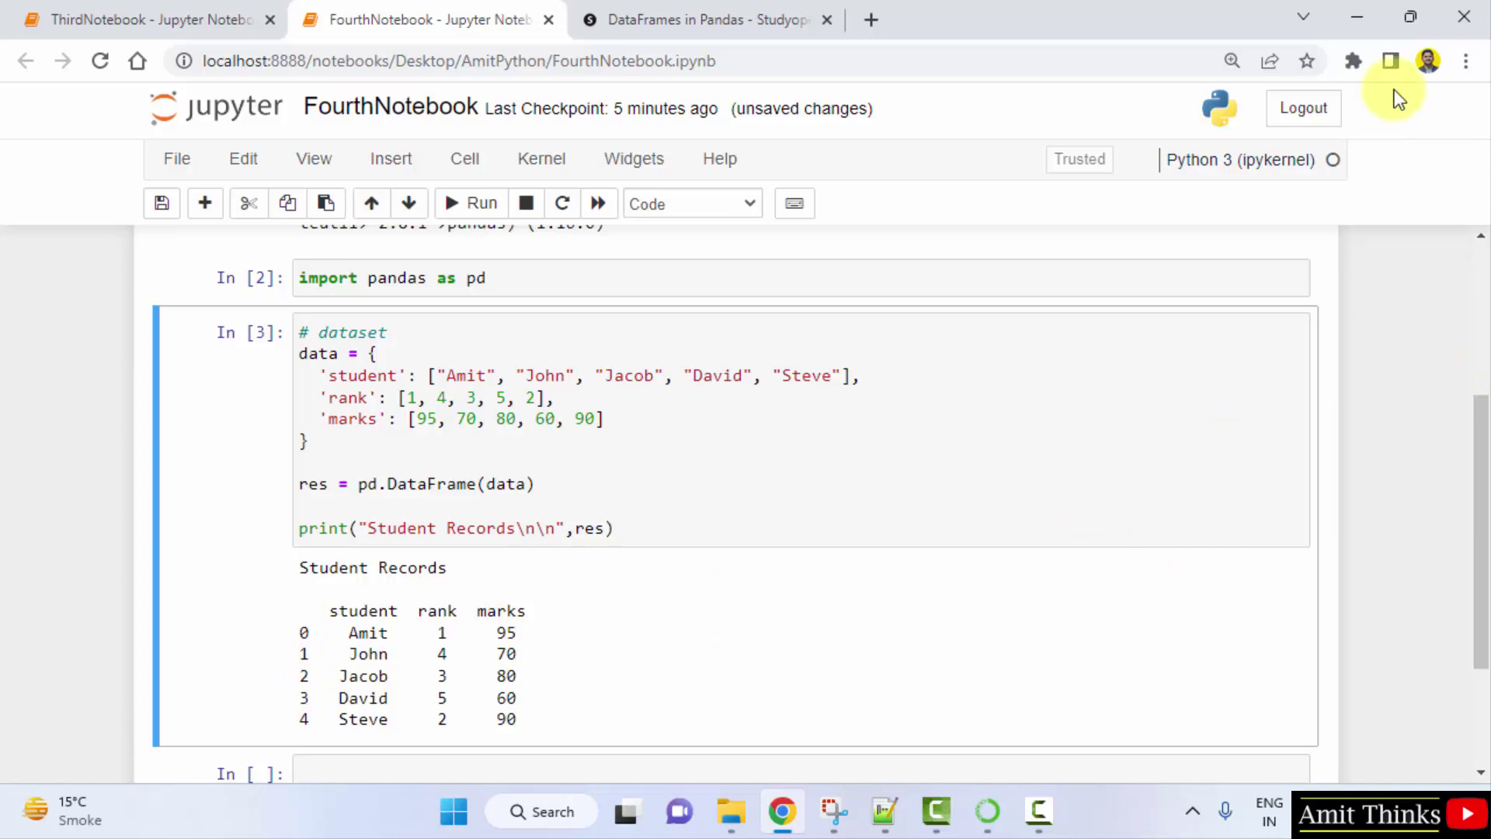
pyautogui.moveTo(1480, 343); pyautogui.dragTo(1480, 268)
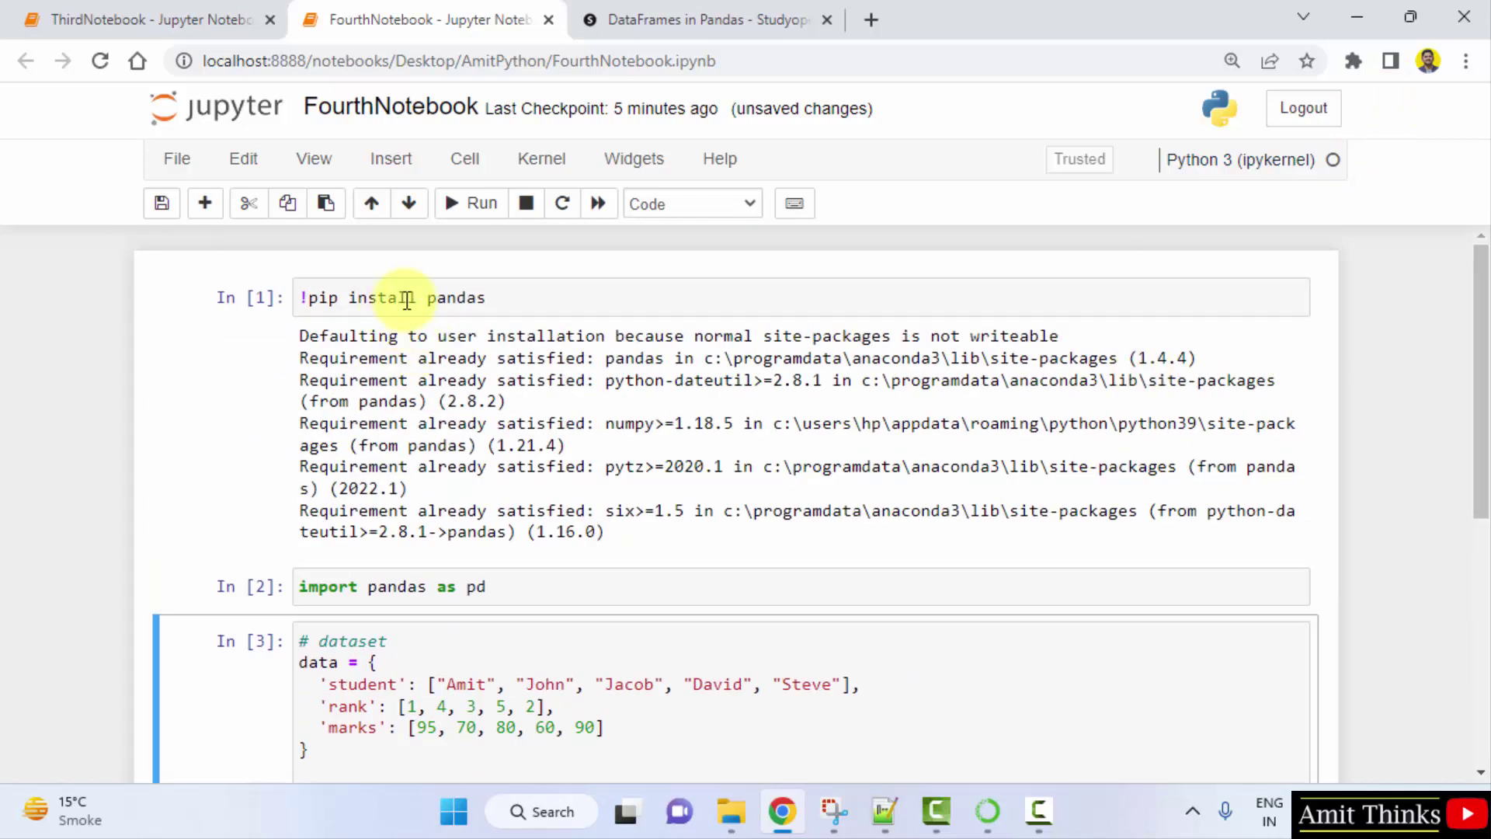
pyautogui.moveTo(1479, 305); pyautogui.dragTo(1479, 466)
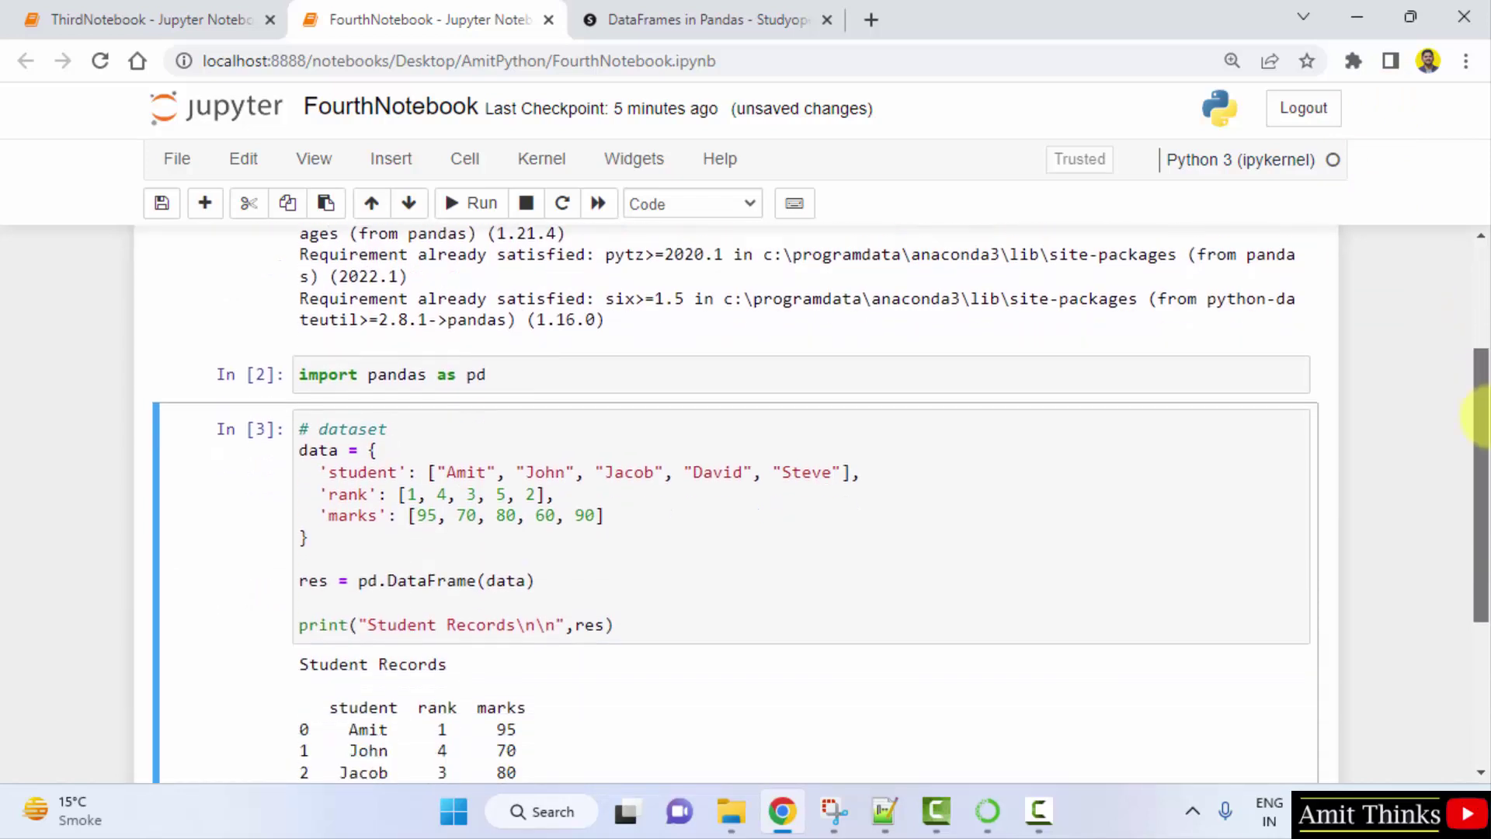